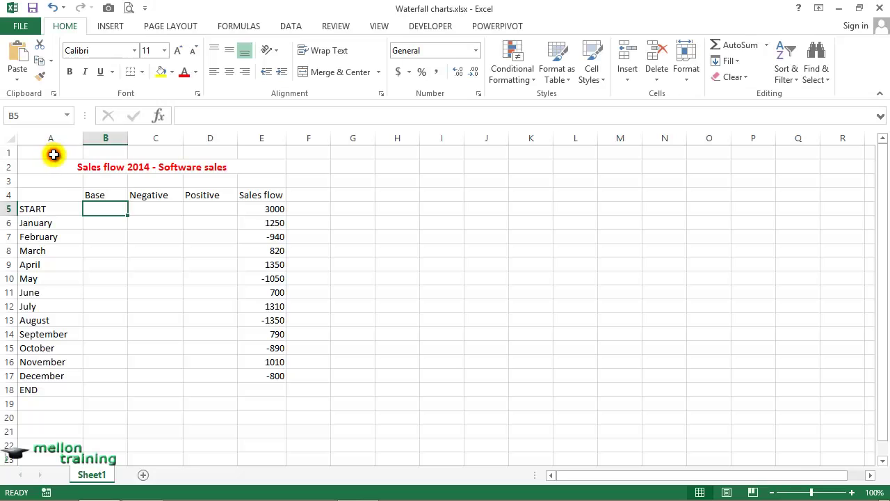
Step: Open the Sales flow 2014 - Software sales sheet and select cell A1
left_click(54, 154)
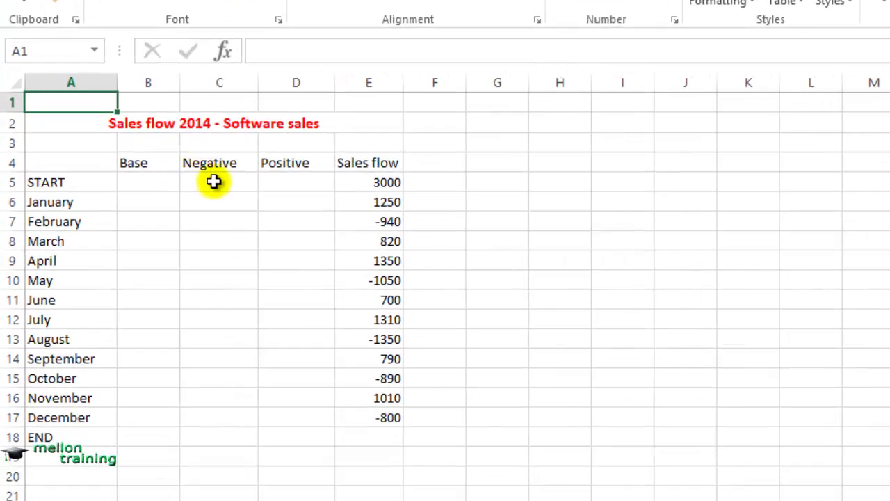
Step: Fill C5:C17 with =IF(E5<=0,-E5,0) so negative flows show as positive amounts
left_click(151, 208)
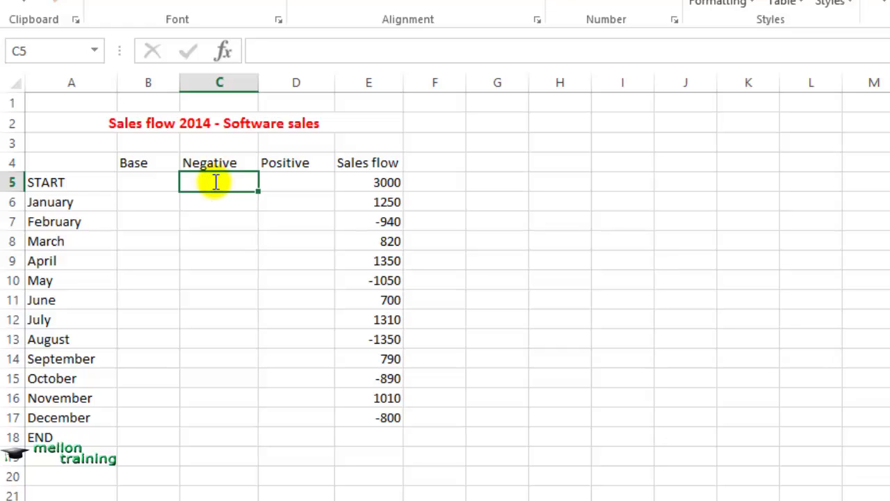
type("=I")
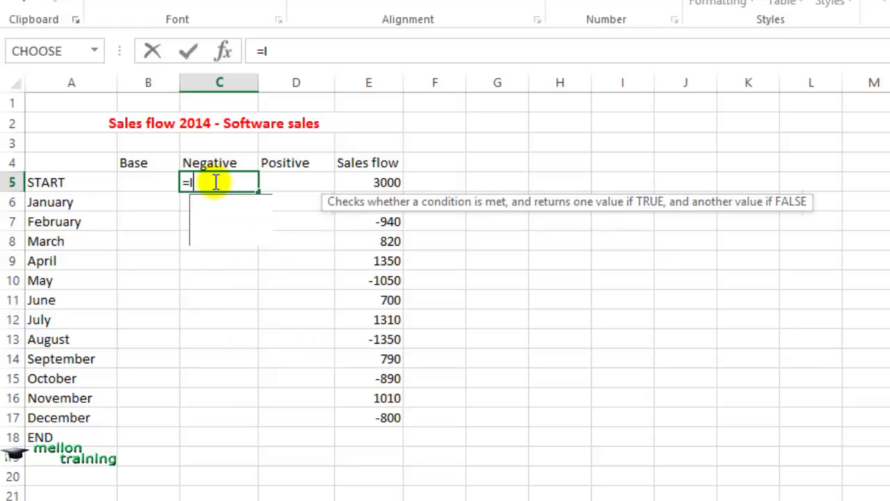
type("F(")
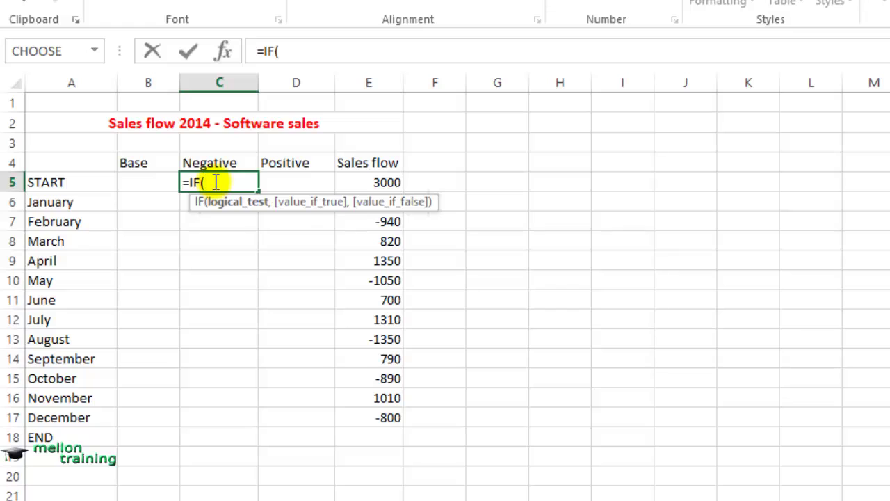
type("E5<")
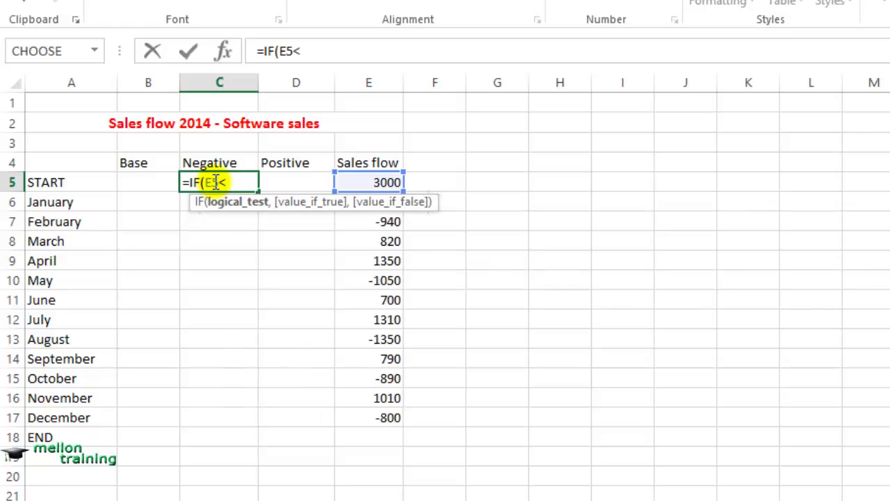
type("=0")
type(",")
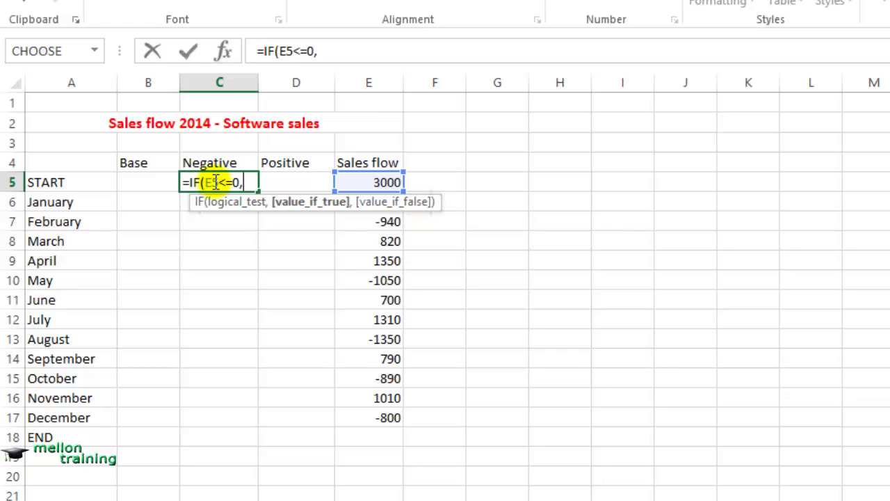
type("-E")
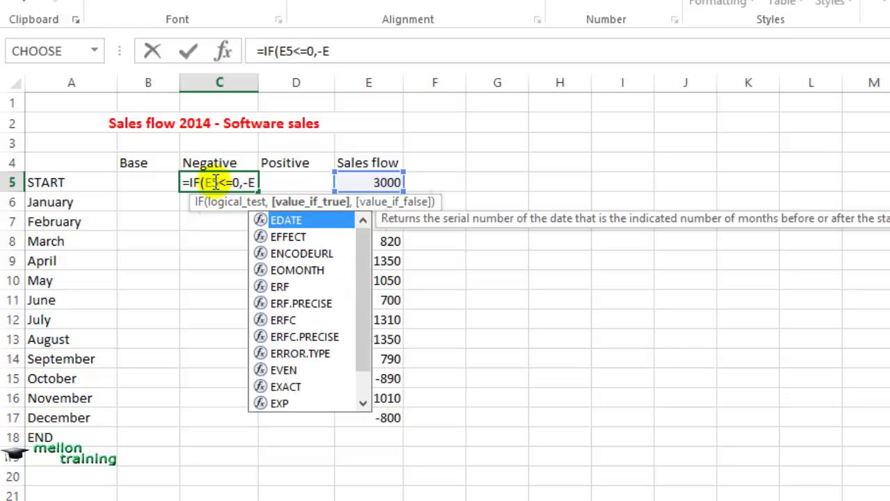
type("5")
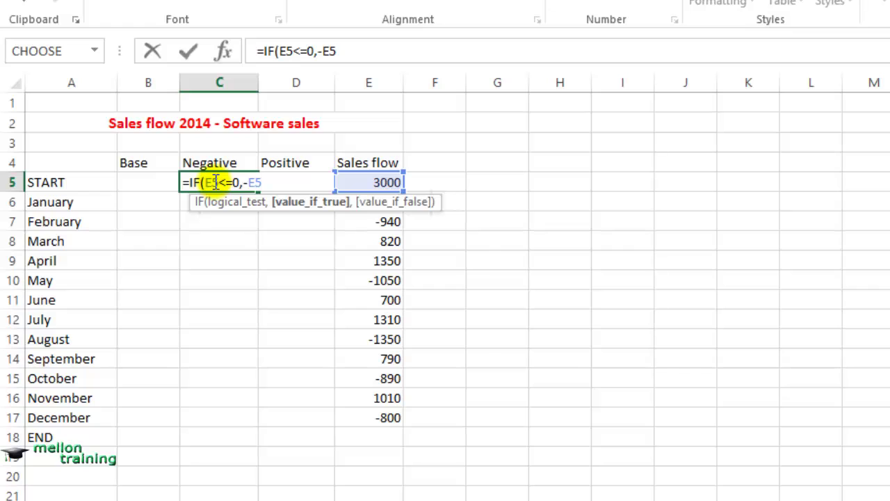
type(",0")
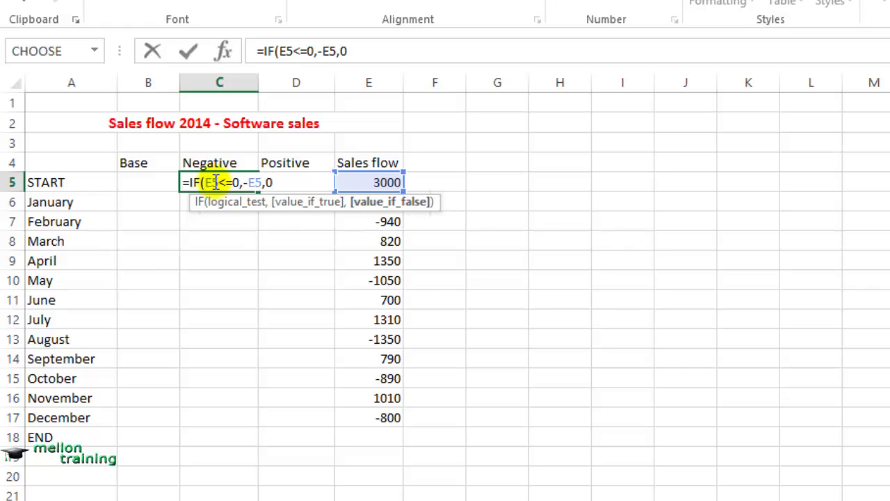
type(")")
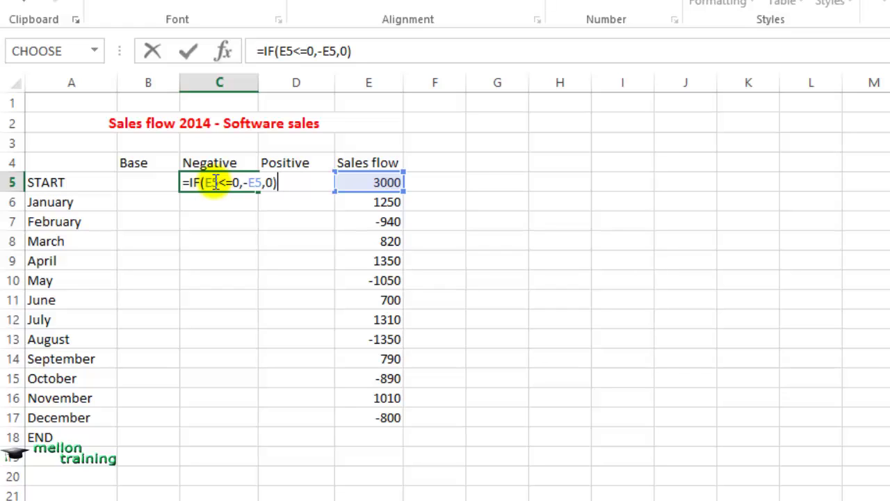
key("Return")
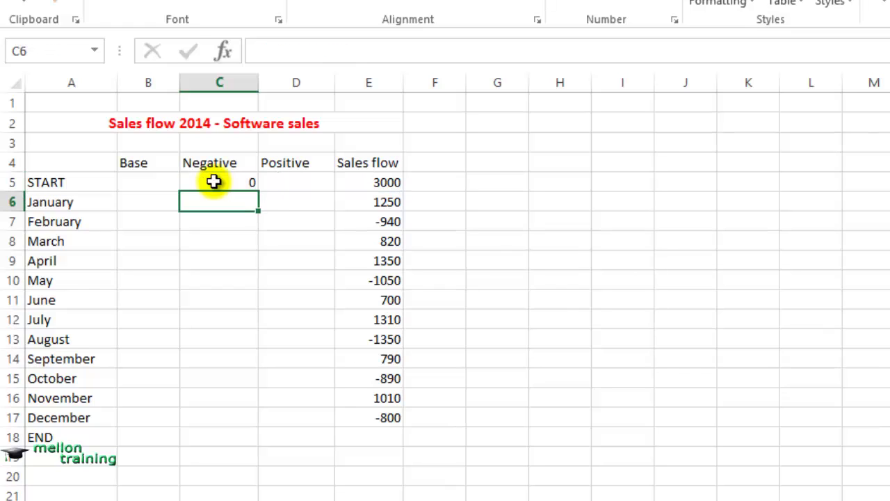
left_click(213, 182)
left_click_drag(257, 189, 259, 423)
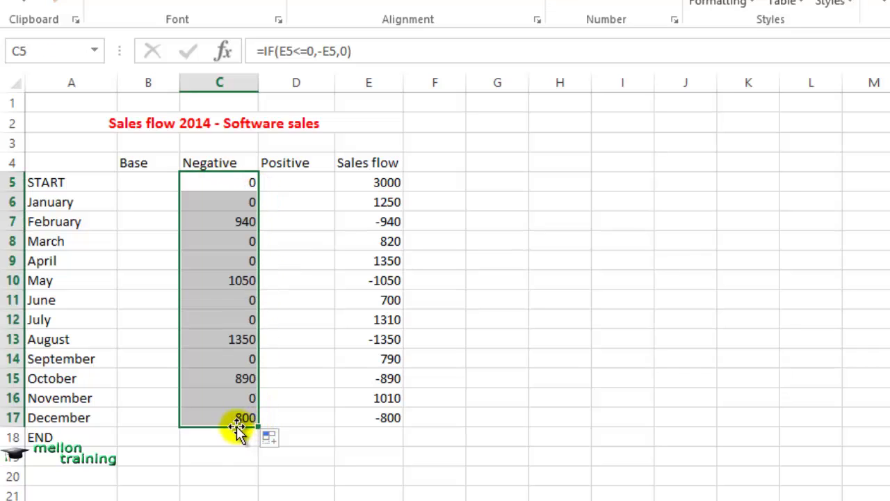
Step: Fill D5:D17 with =IF(E5>=0,E5,0) to list the positive sales flows
left_click(286, 182)
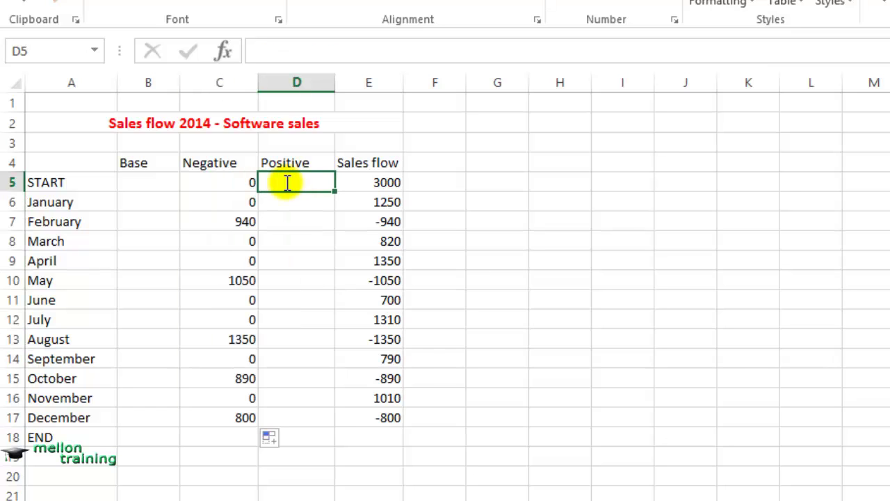
type("=IF")
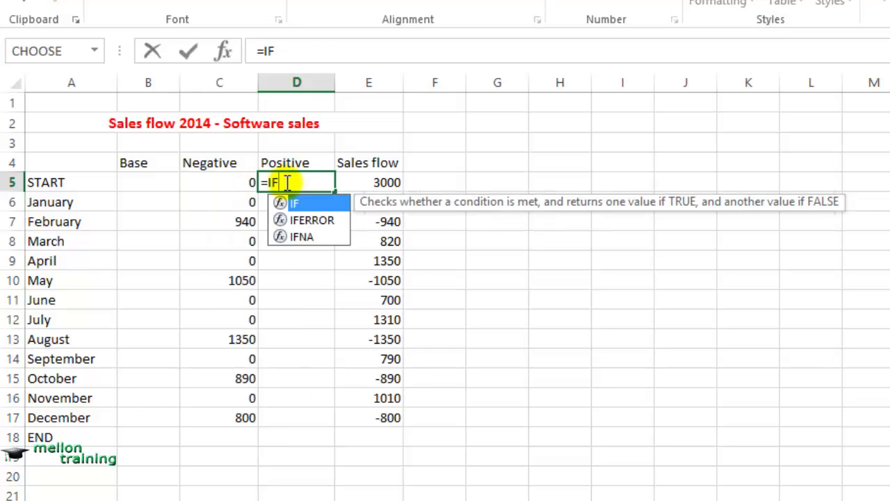
type("(")
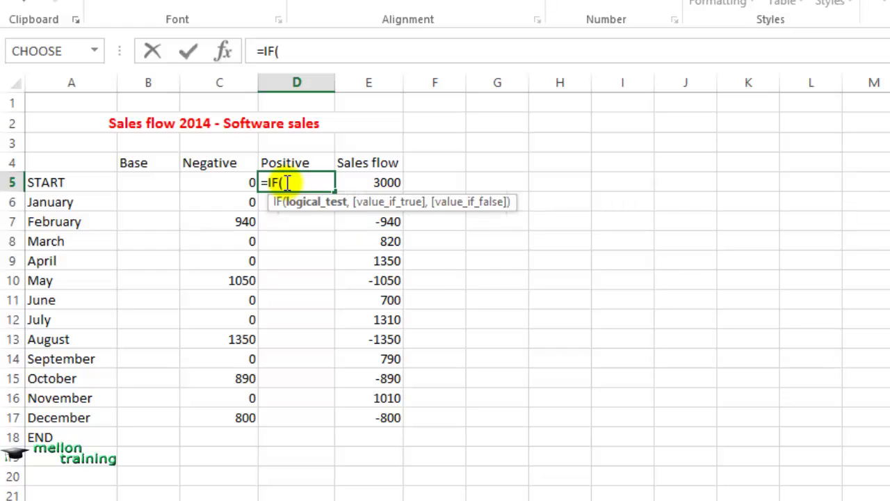
type("E5")
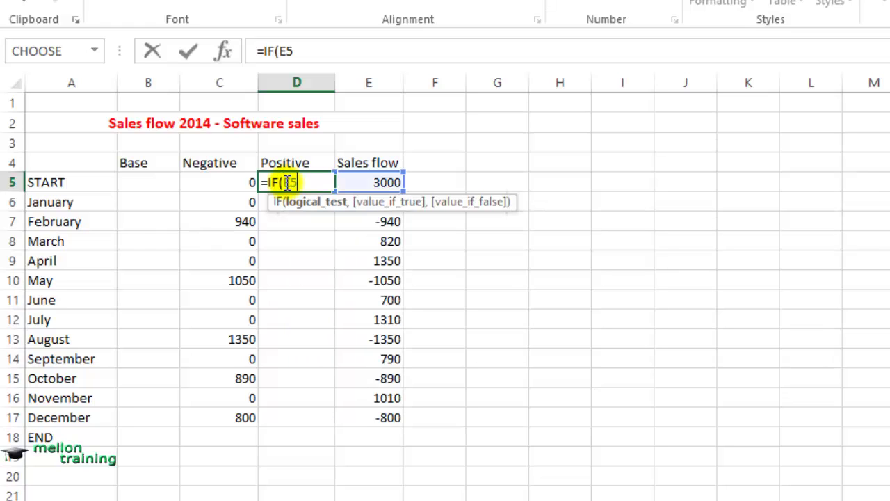
type(">=")
type("0")
type(",")
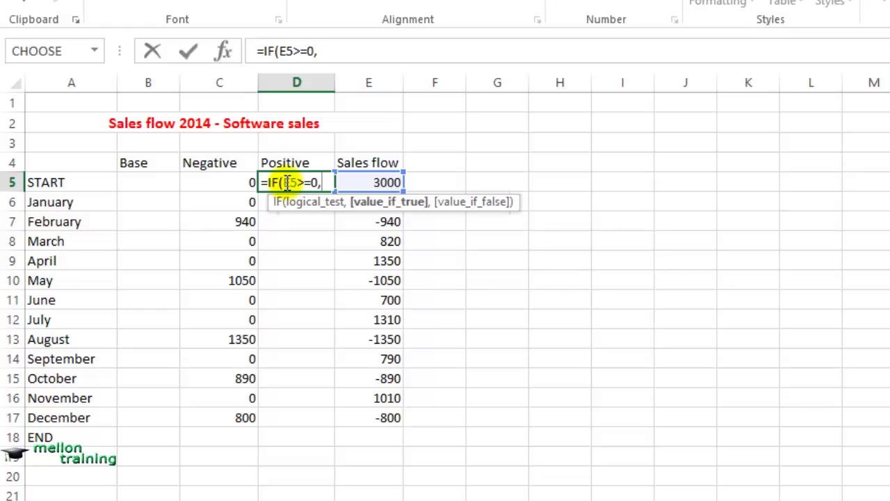
type("E5")
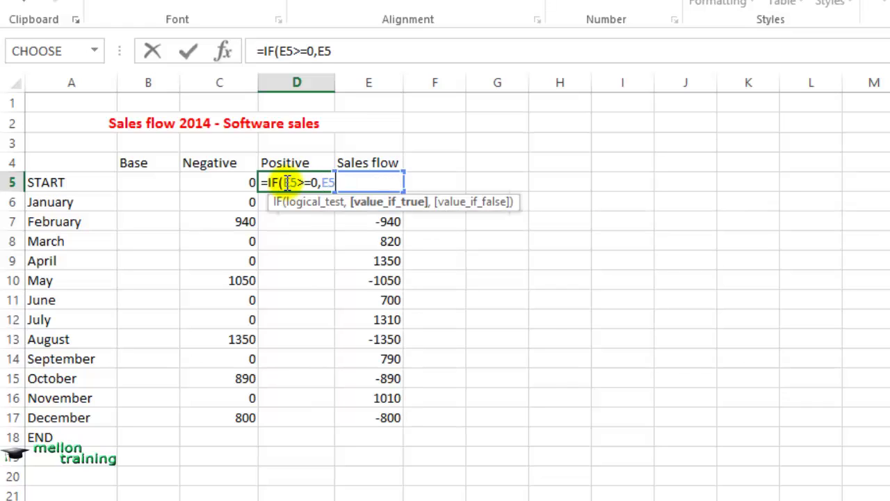
type(",0")
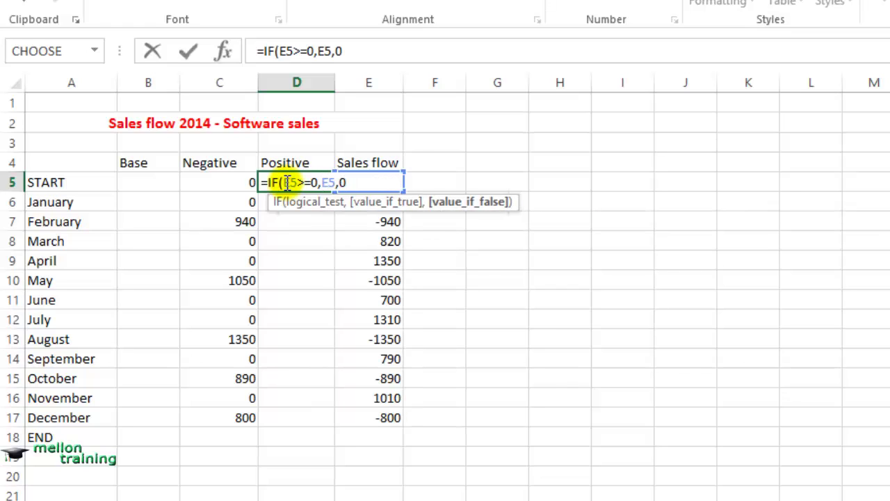
type(")")
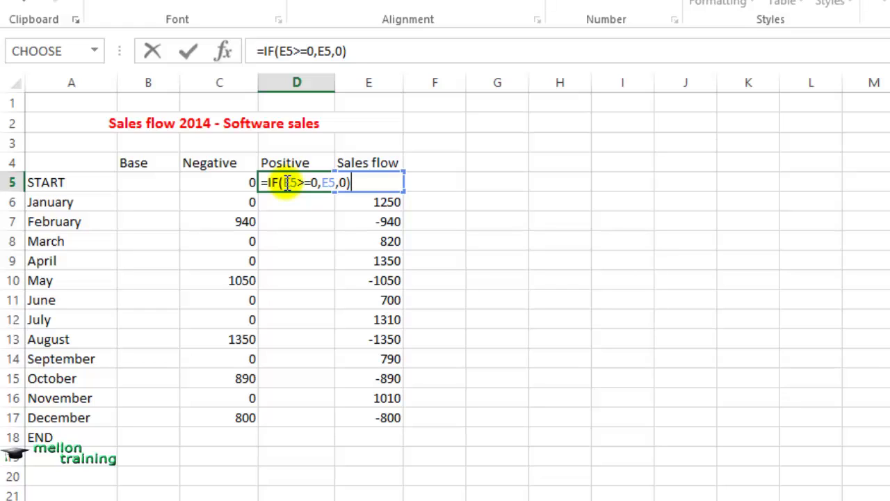
key("Return")
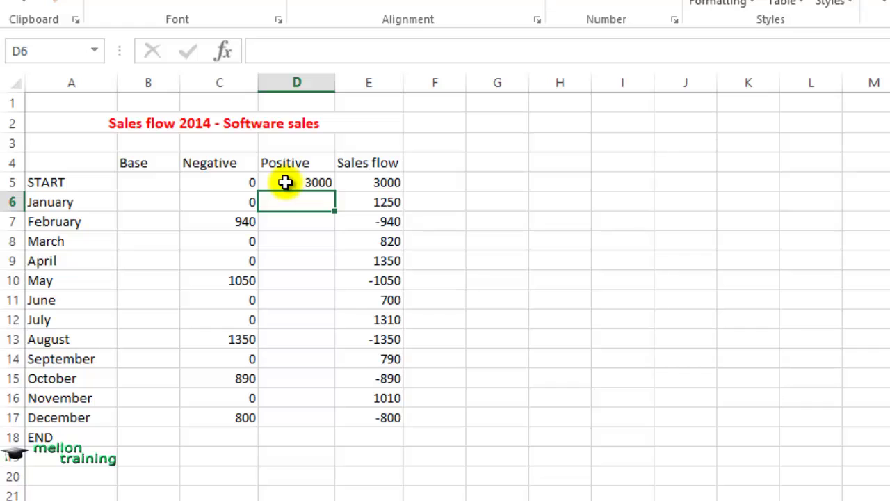
left_click(285, 182)
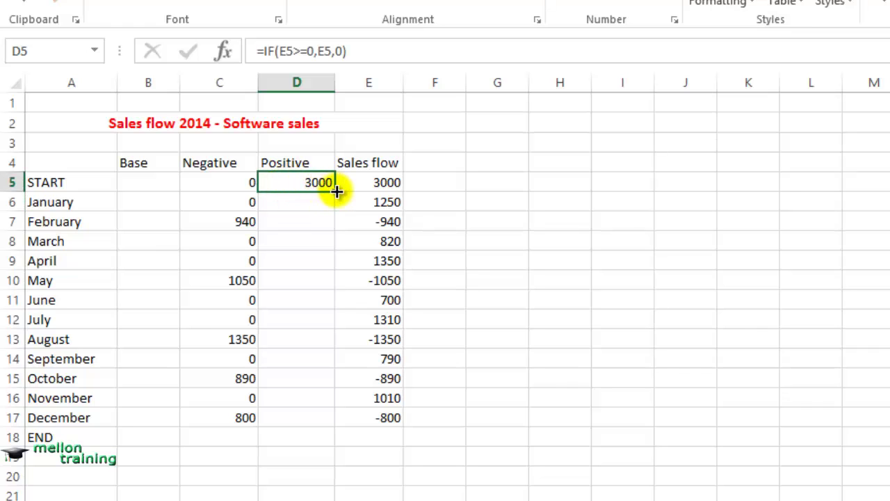
left_click_drag(336, 192, 338, 424)
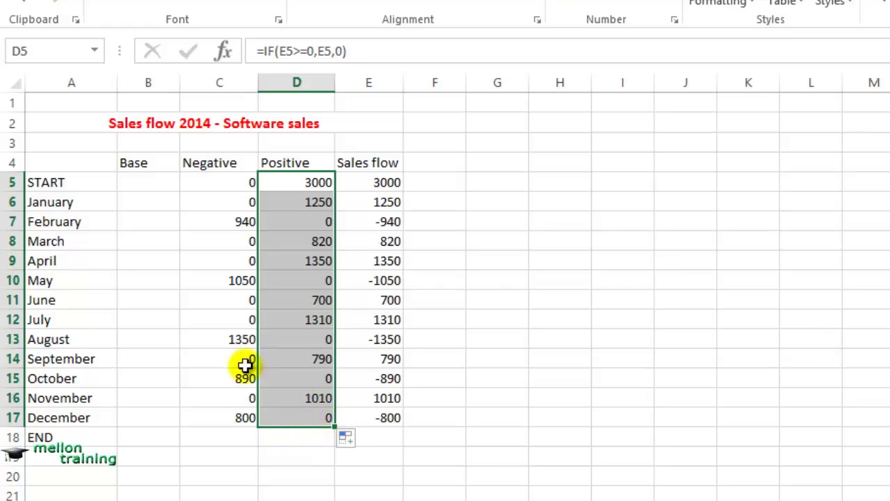
left_click(137, 204)
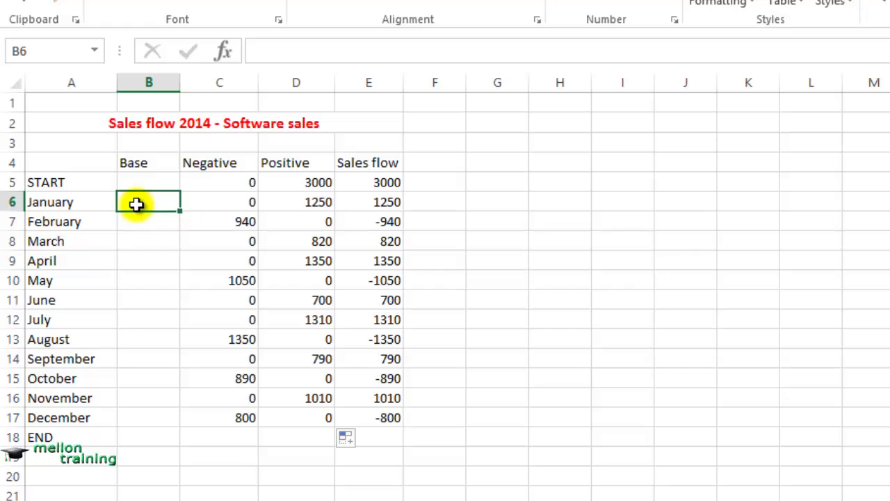
Step: Fill B6:B18 with =B5+D5-C6, giving base values from 3000 up to 5200
double_click(138, 204)
type("=")
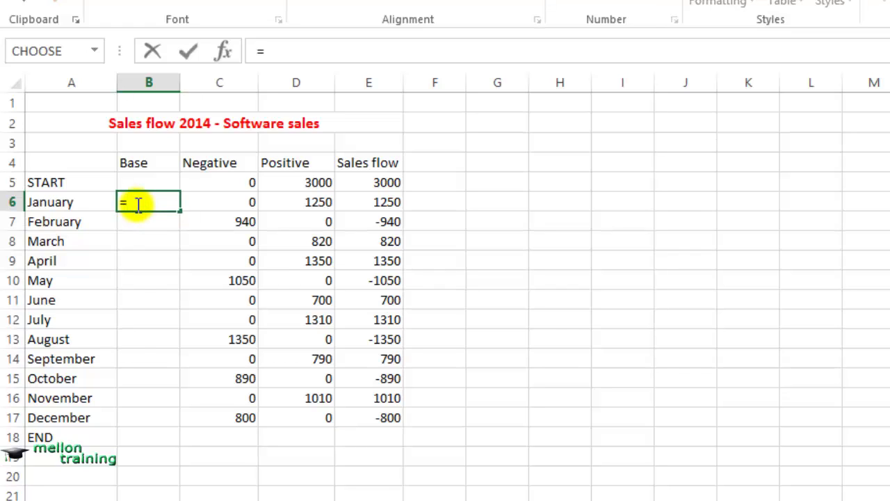
type("B5")
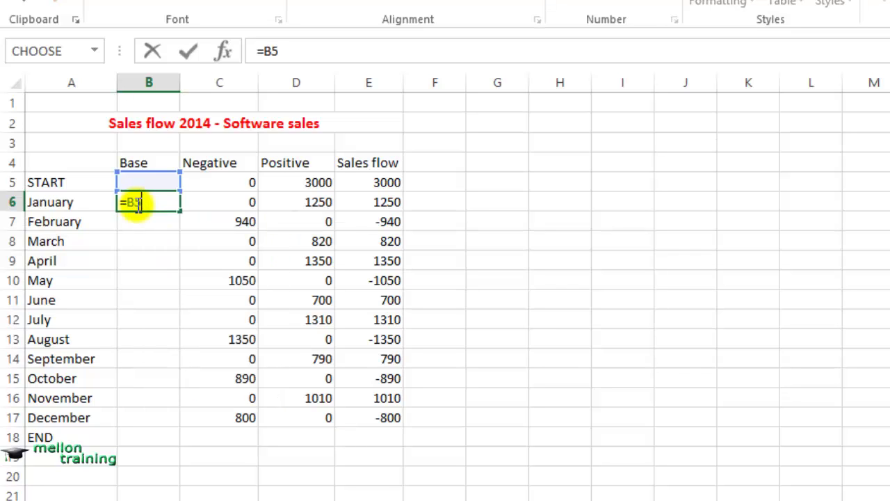
type("+D5")
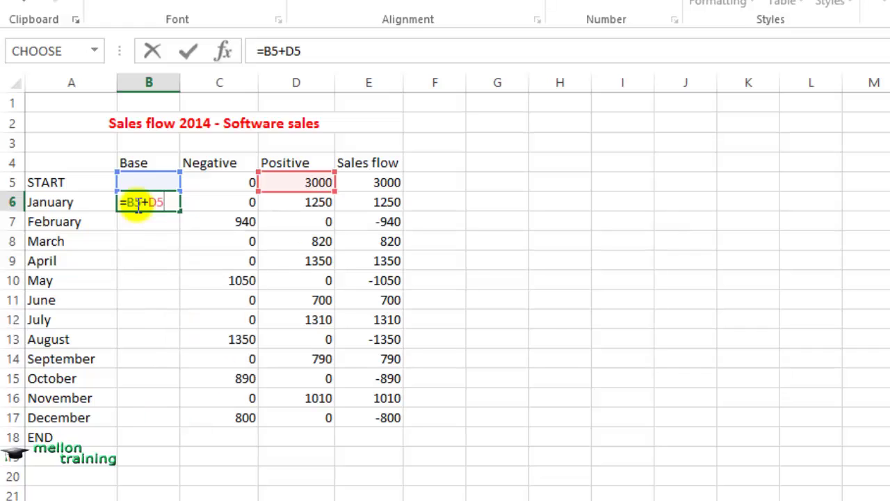
type("-C6")
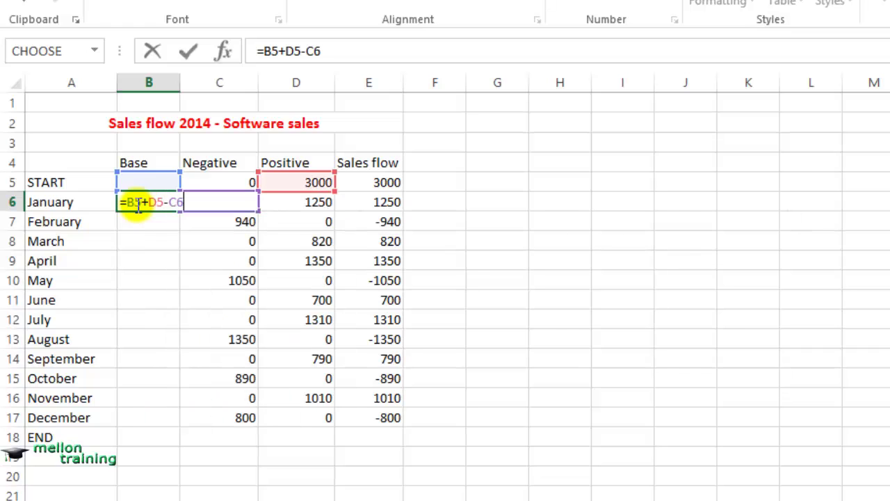
key("Return")
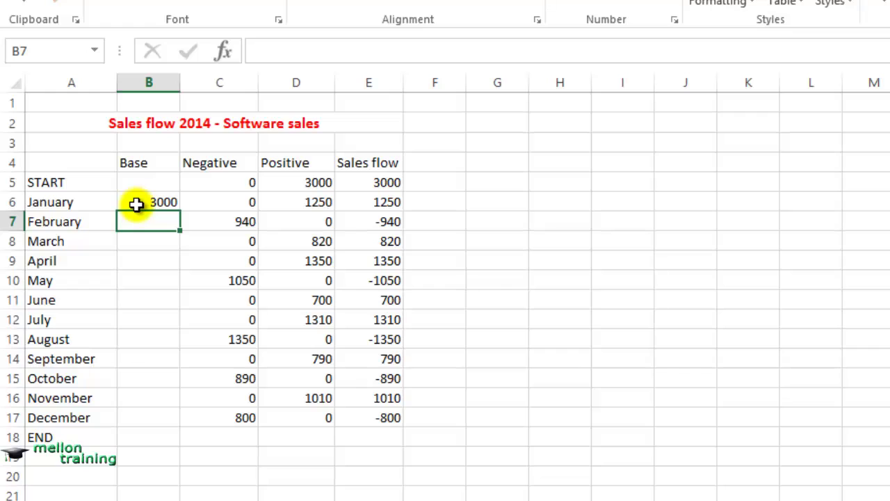
left_click(137, 203)
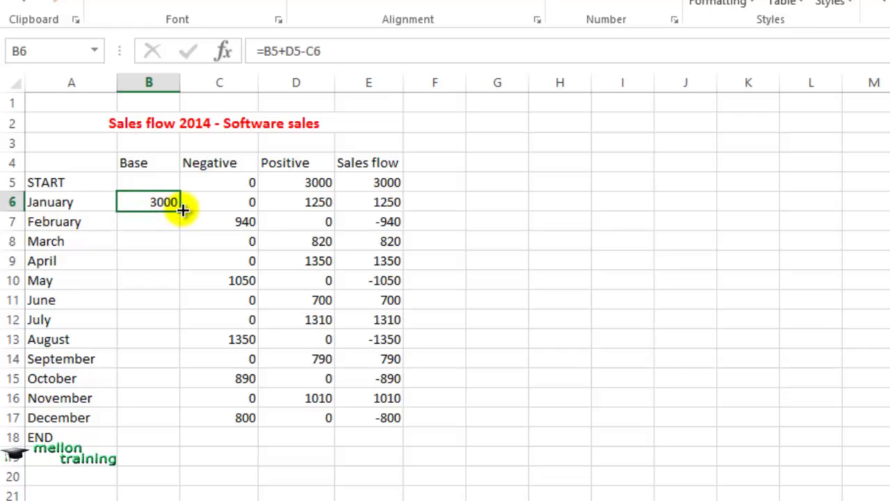
left_click_drag(179, 211, 183, 448)
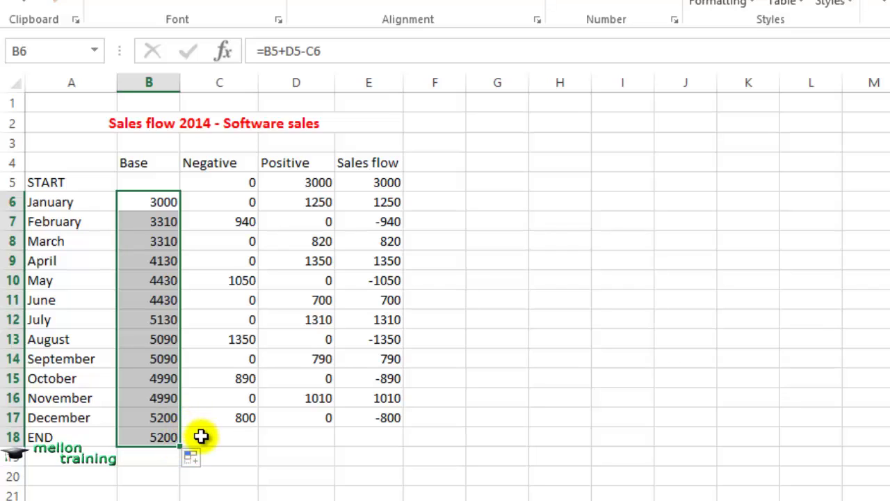
left_click(64, 476)
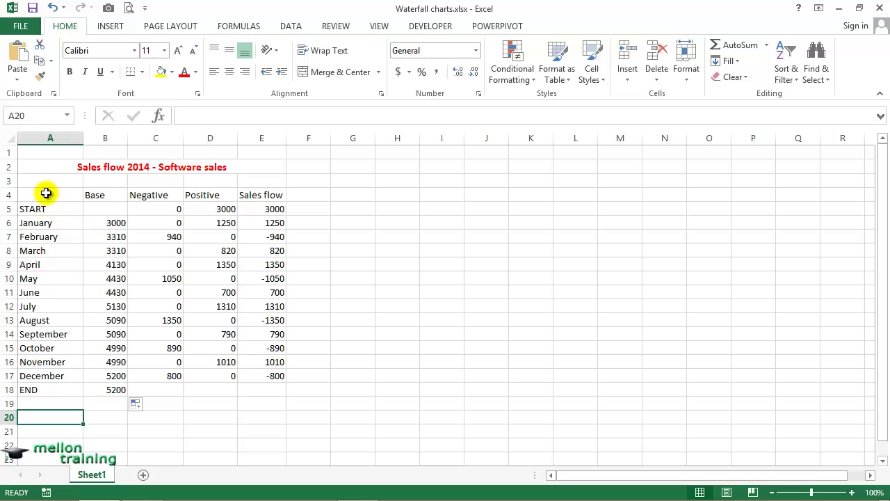
left_click(46, 193)
left_click_drag(45, 193, 224, 388)
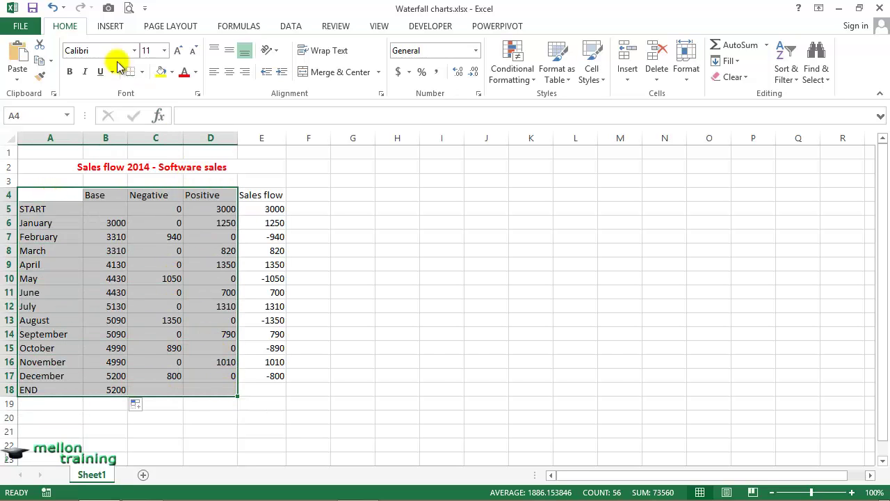
Step: Insert a 2-D Stacked Column chart of the Base, Negative and Positive data
left_click(110, 28)
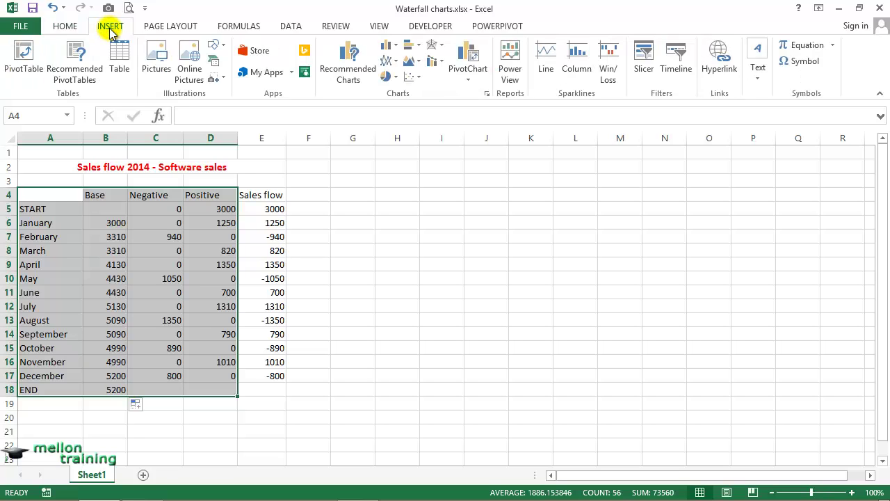
left_click(395, 47)
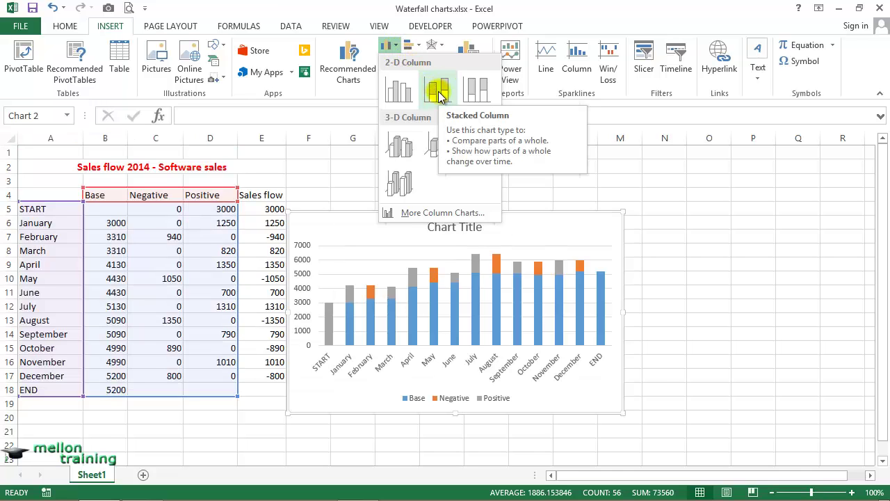
left_click(437, 91)
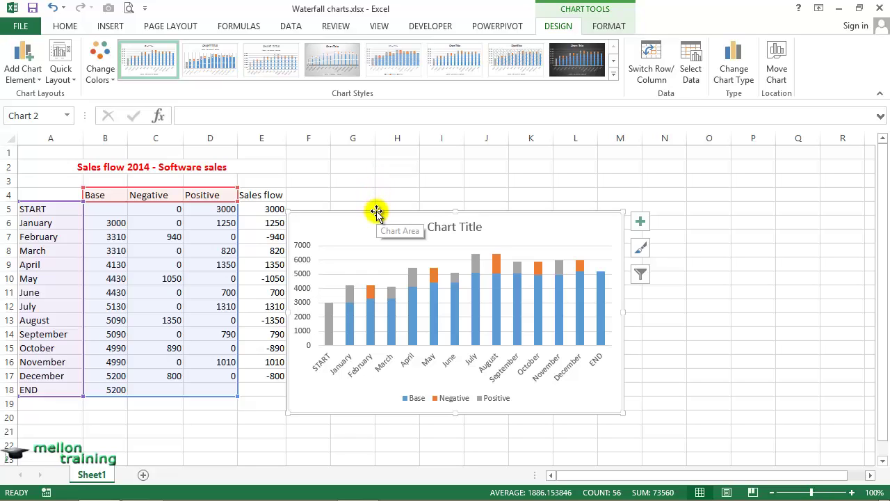
Step: Move the chart up level with row 2 and enlarge it toward the lower right
left_click_drag(377, 210, 378, 149)
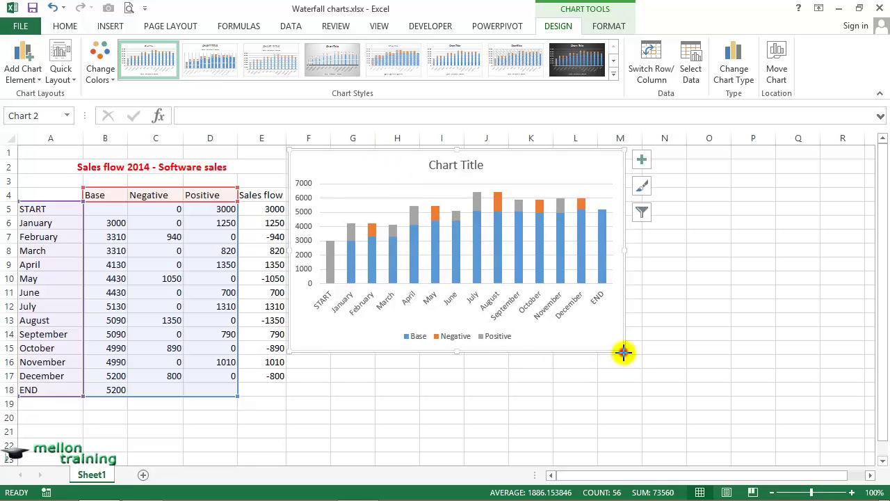
left_click_drag(623, 352, 644, 396)
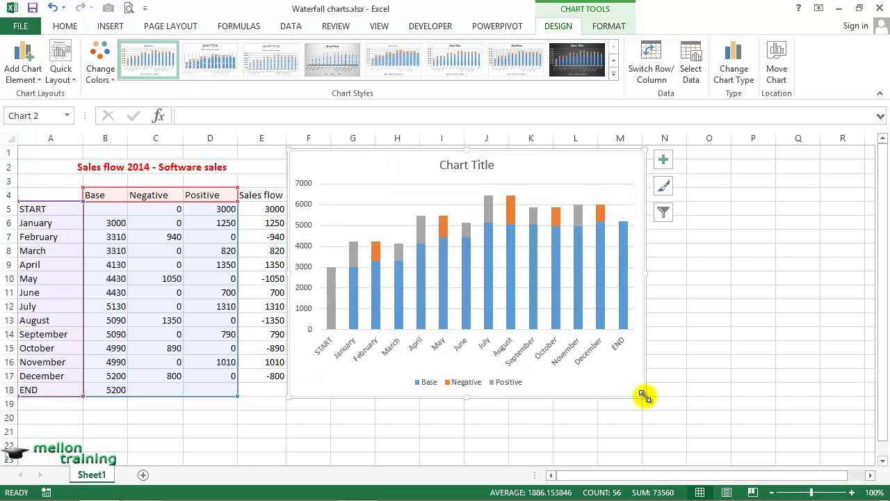
Step: Set the Base series to No fill and No line so the other bars float
left_click(441, 306)
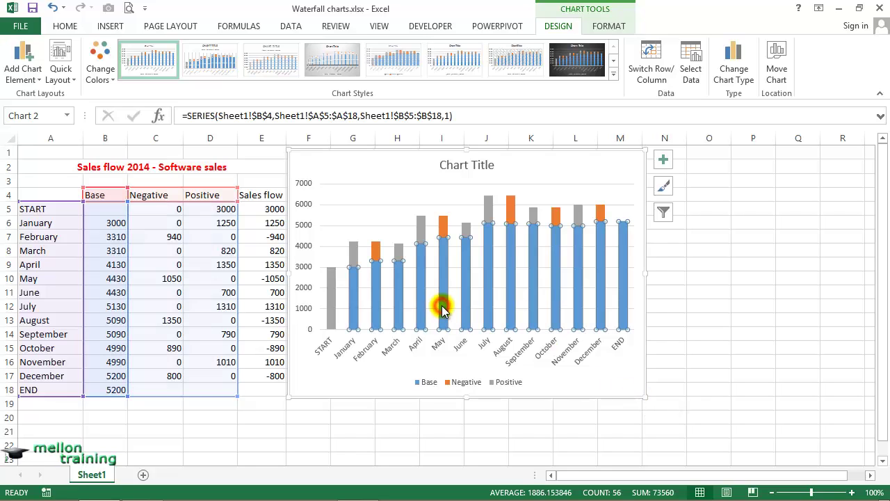
right_click(442, 309)
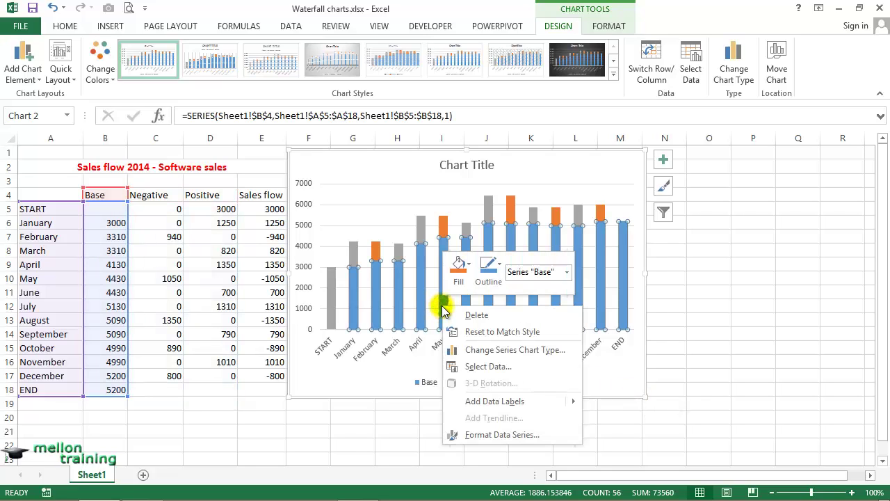
left_click(493, 432)
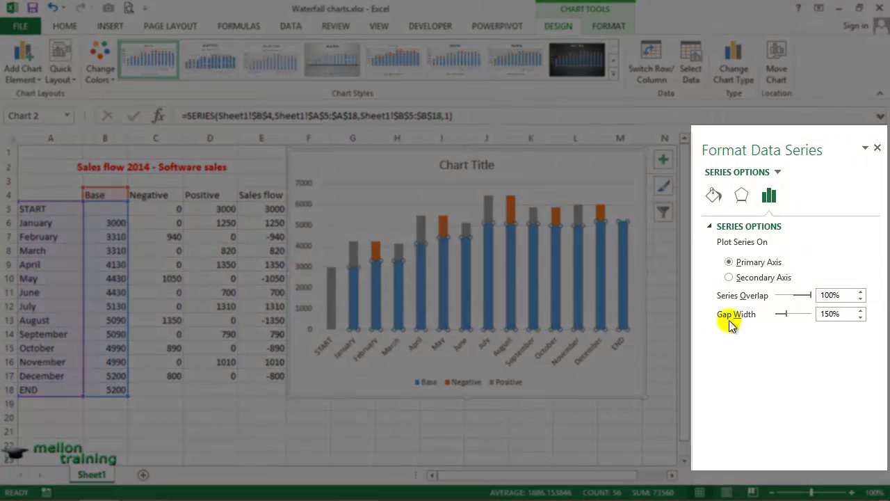
left_click(714, 195)
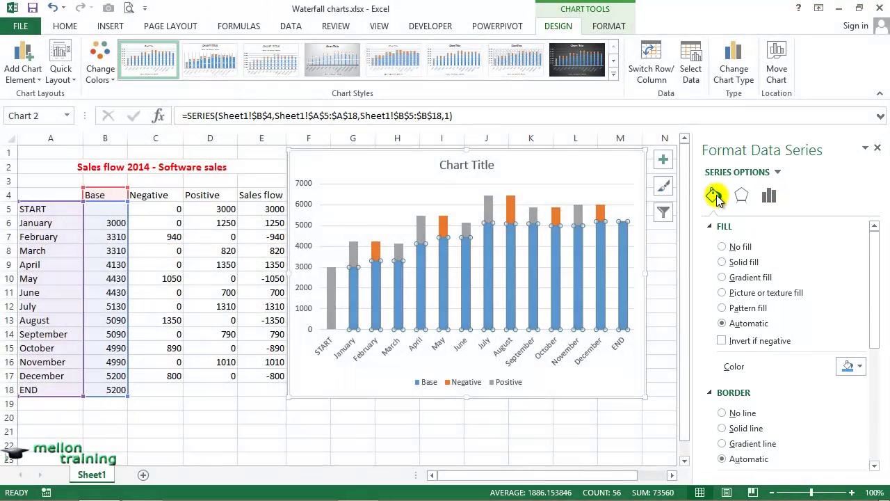
left_click(722, 247)
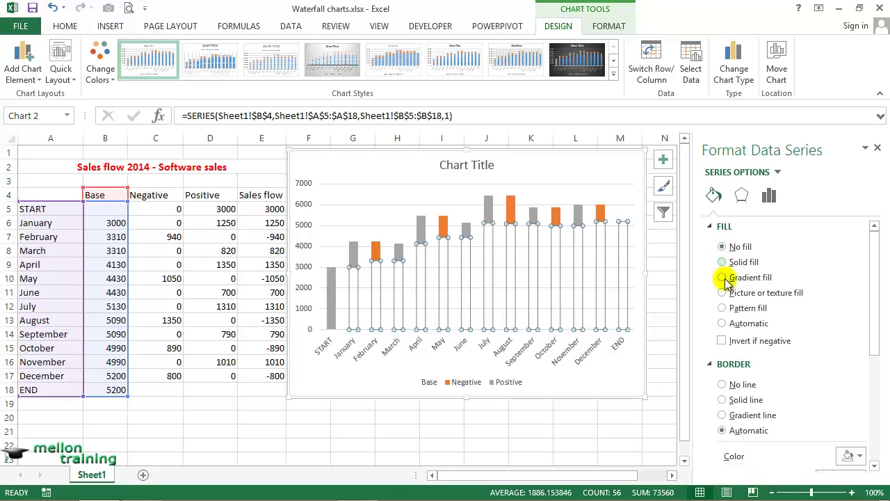
left_click(722, 385)
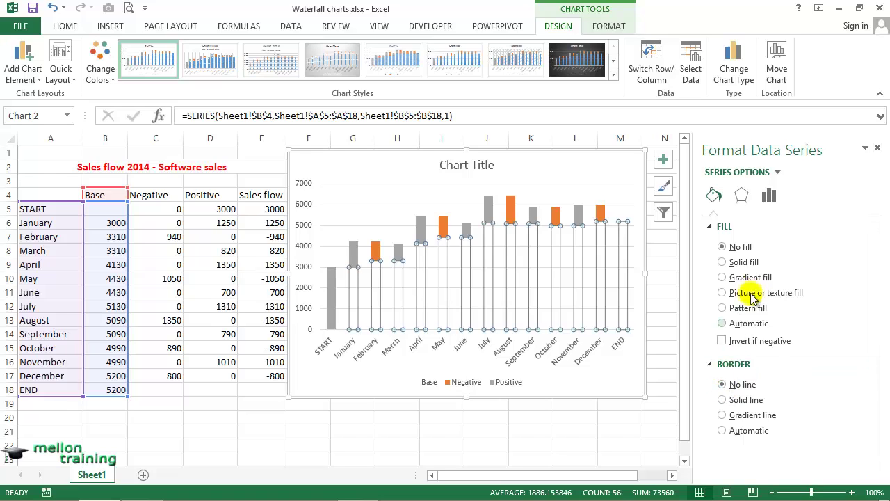
left_click(880, 149)
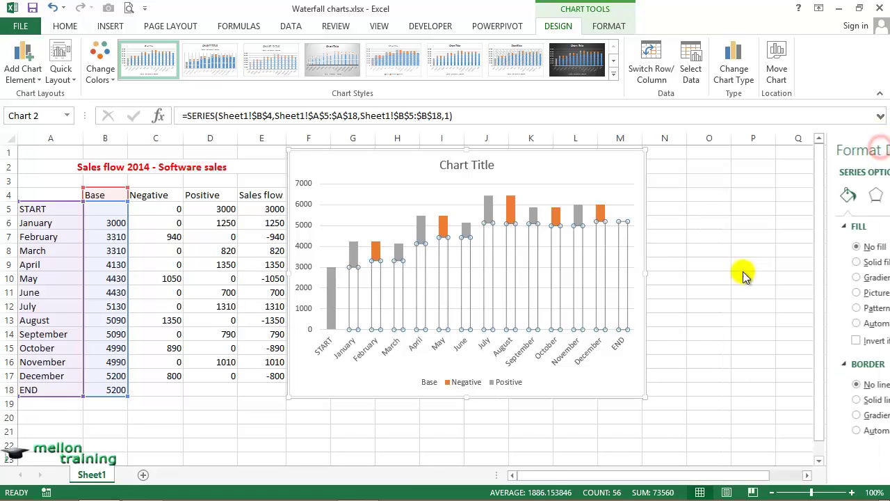
left_click(497, 409)
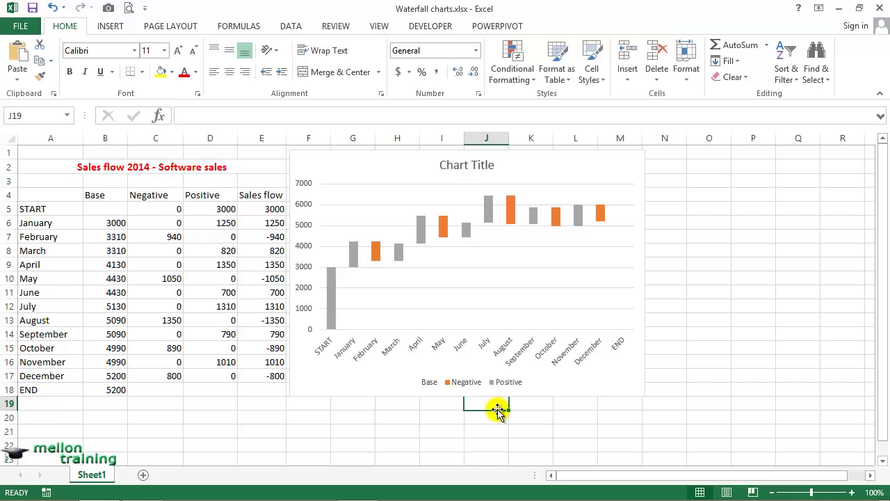
Step: Delete the Base entry from the chart legend
left_click(427, 383)
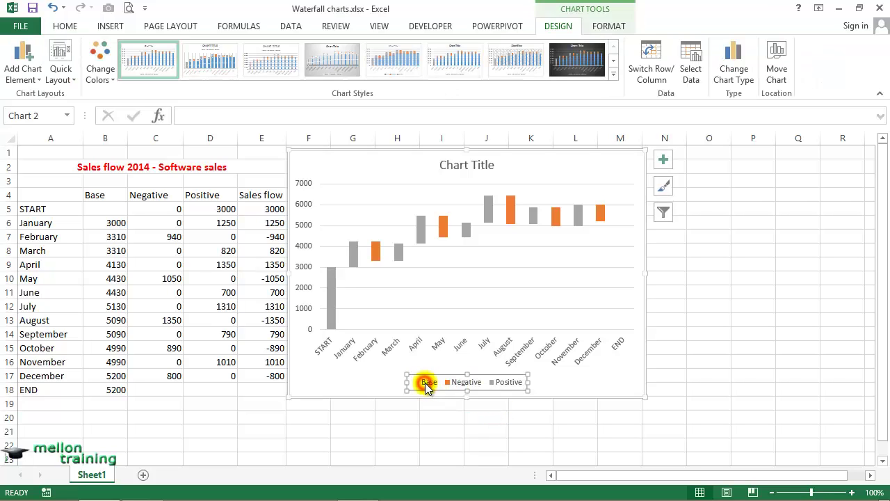
left_click(429, 383)
key("Delete")
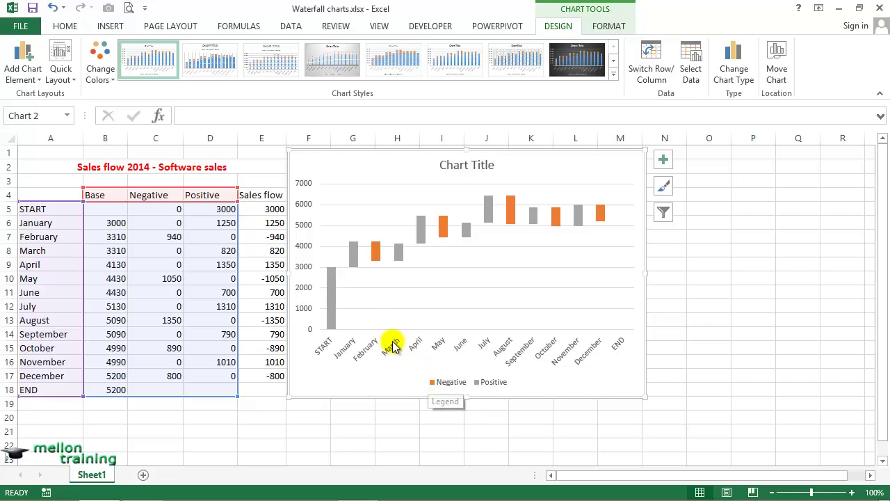
left_click(332, 300)
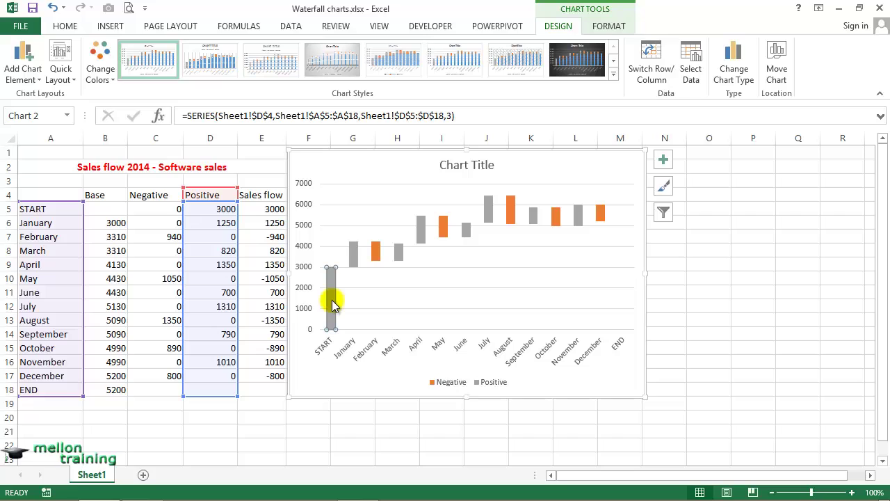
left_click(332, 299)
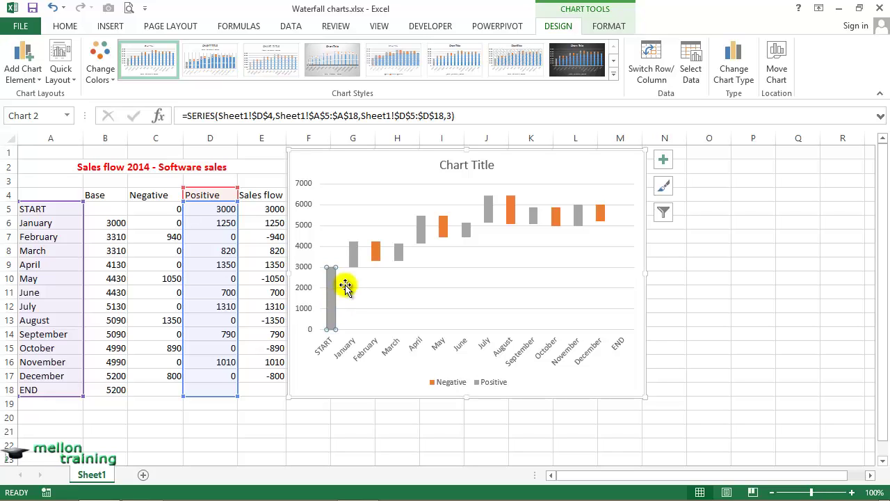
Step: Fill the START bar blue and give it a Circle bevel effect
left_click(608, 28)
left_click(391, 46)
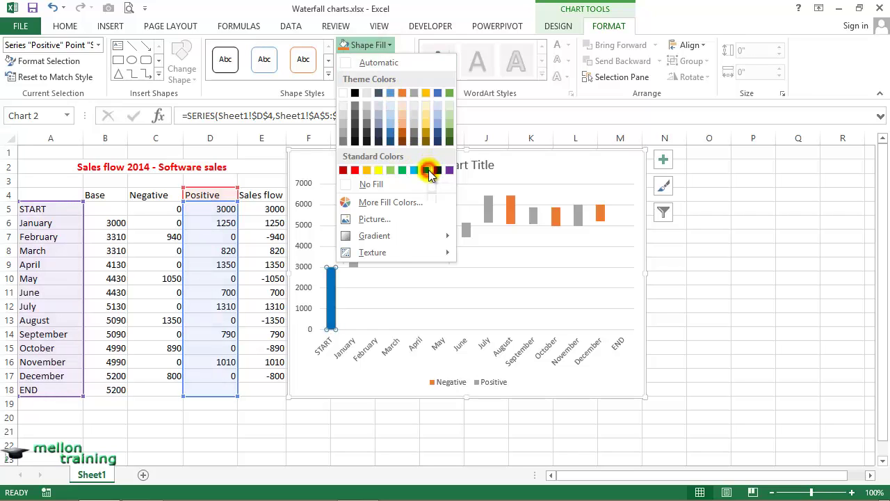
left_click(427, 170)
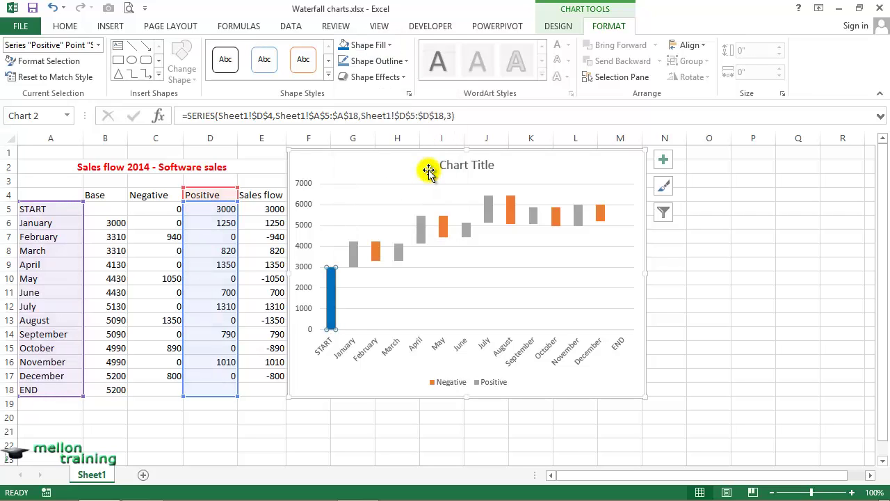
left_click(402, 78)
mouse_move(390, 256)
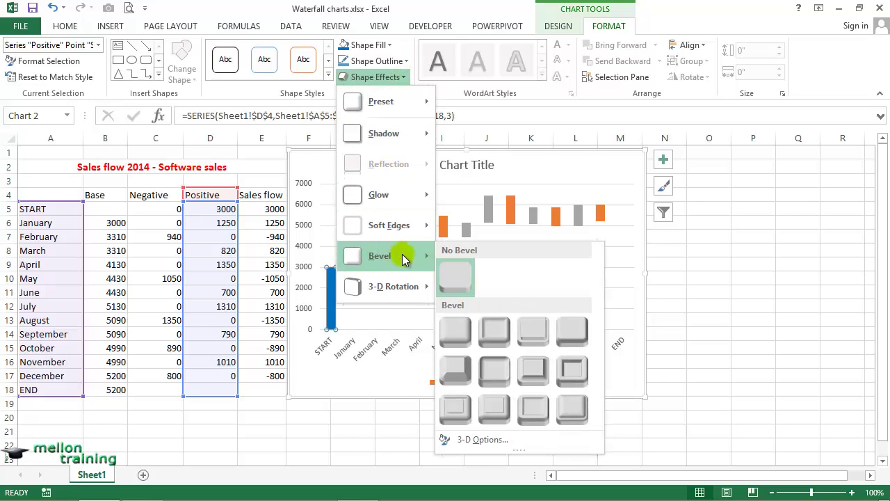
left_click(460, 334)
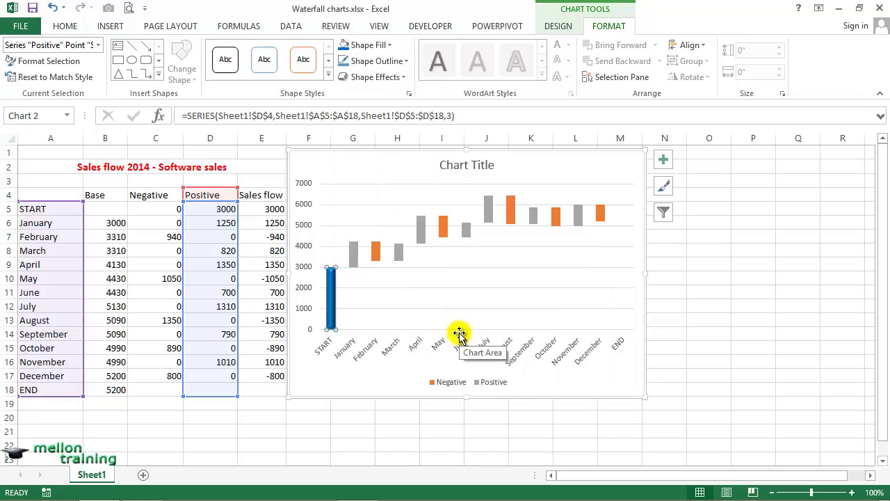
left_click(624, 290)
left_click(625, 288)
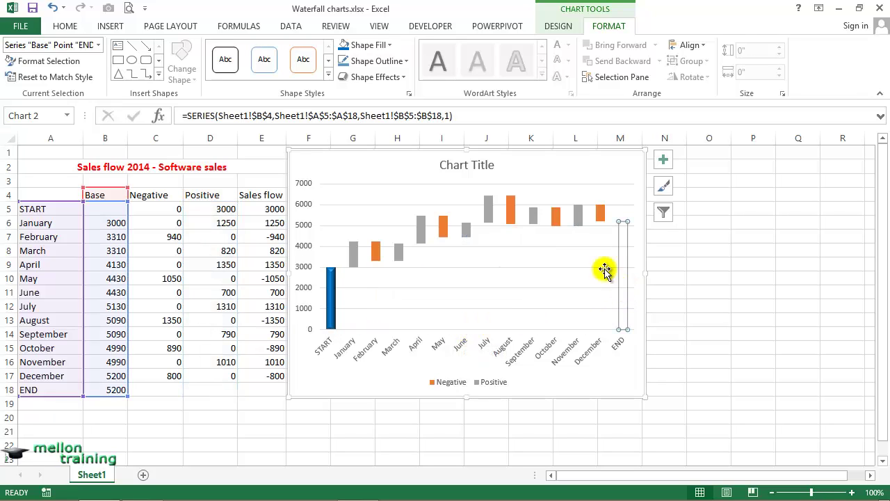
Step: Fill the END bar blue and apply the same Circle bevel as START
left_click(390, 45)
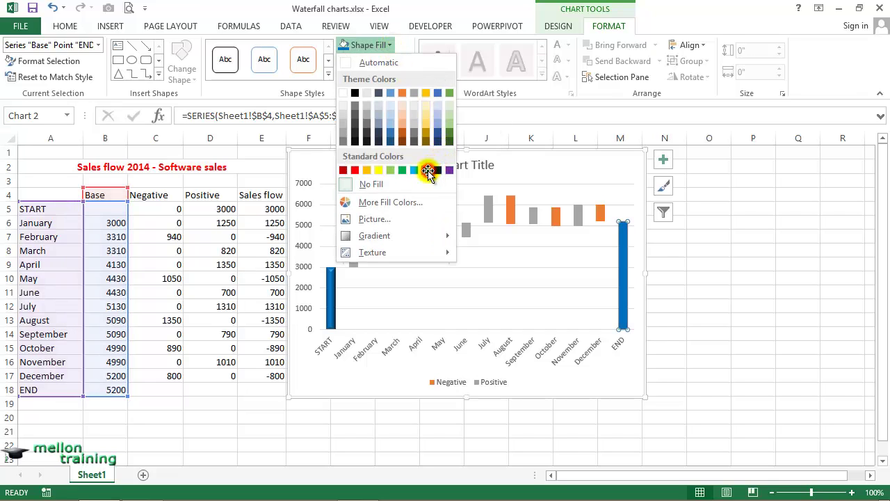
left_click(426, 170)
left_click(404, 76)
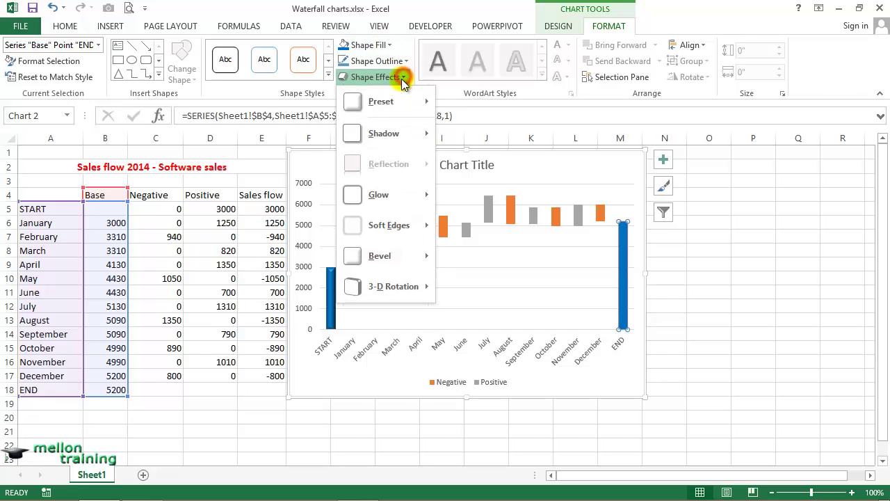
mouse_move(429, 270)
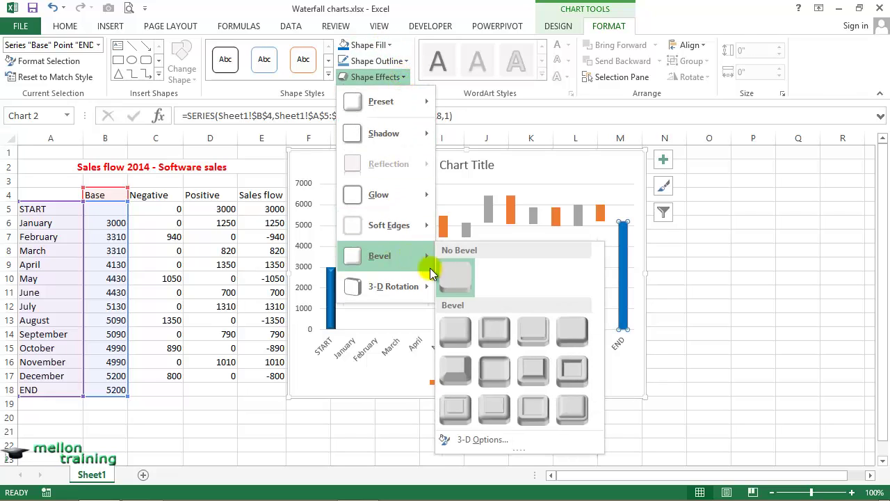
left_click(455, 326)
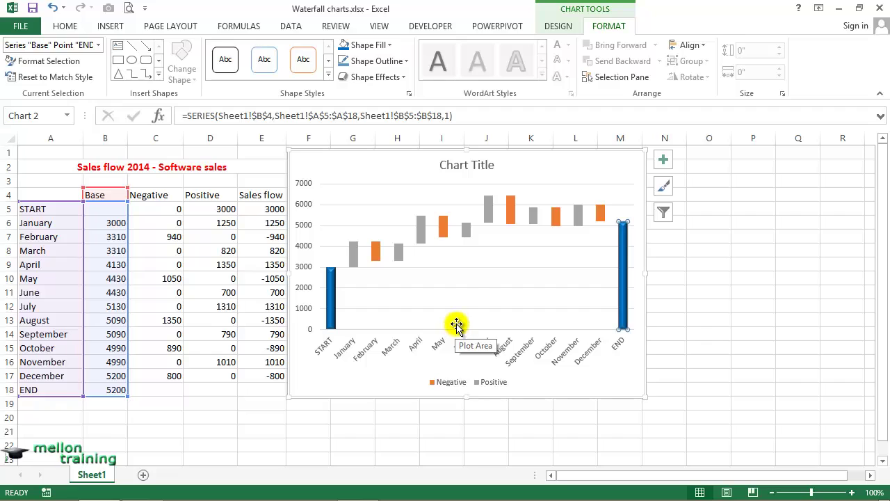
Step: Fill the Negative series bars standard red and give them a Circle bevel
left_click(443, 230)
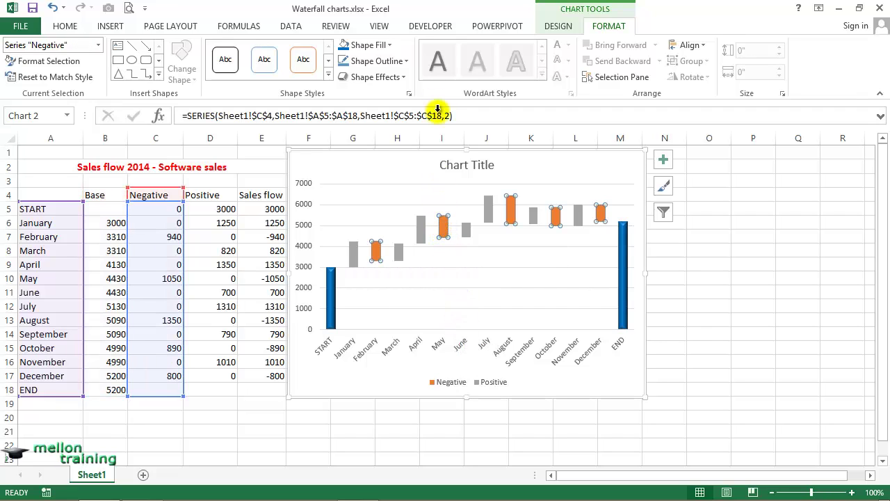
left_click(390, 44)
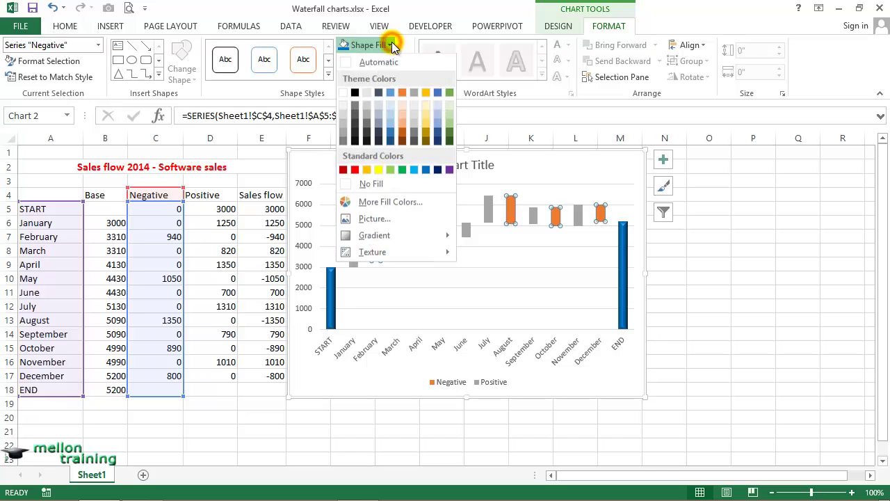
left_click(357, 171)
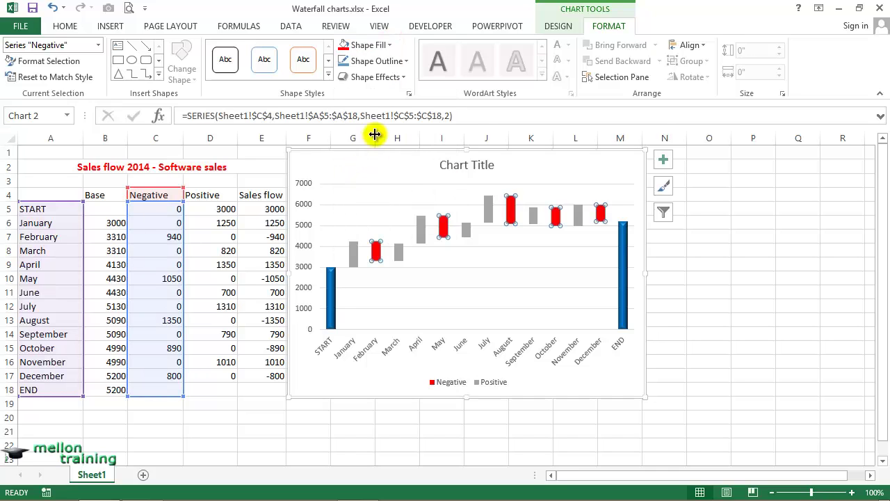
left_click(406, 78)
mouse_move(397, 255)
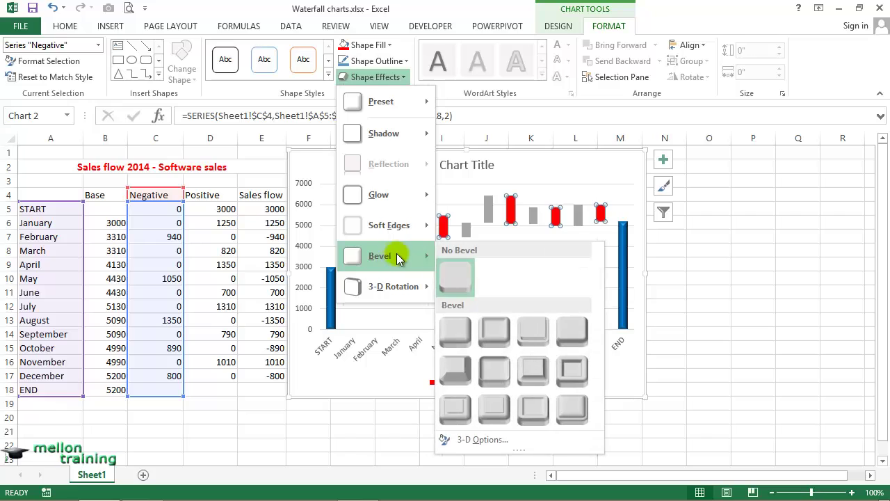
left_click(448, 330)
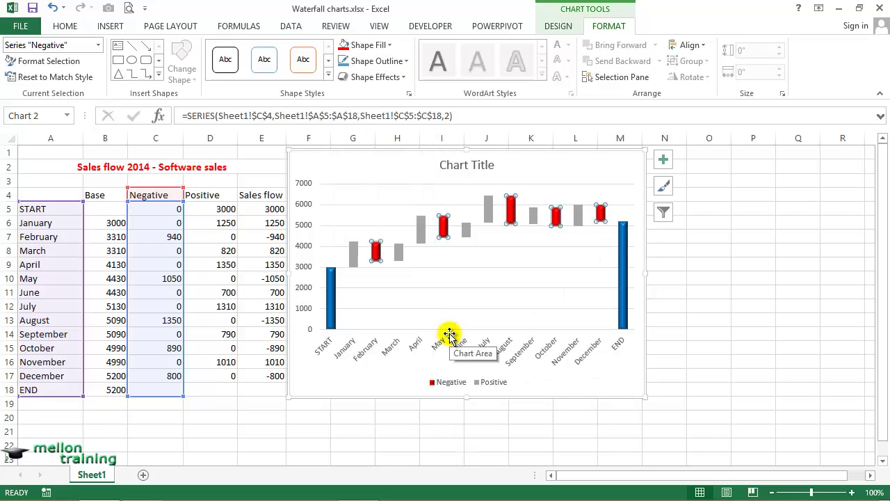
Step: Fill the Positive series bars green and apply a Circle bevel
left_click(398, 255)
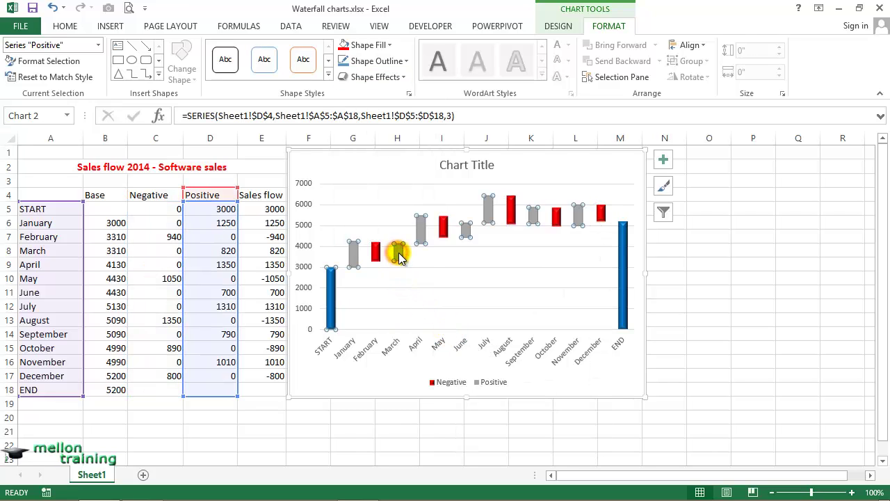
left_click(386, 44)
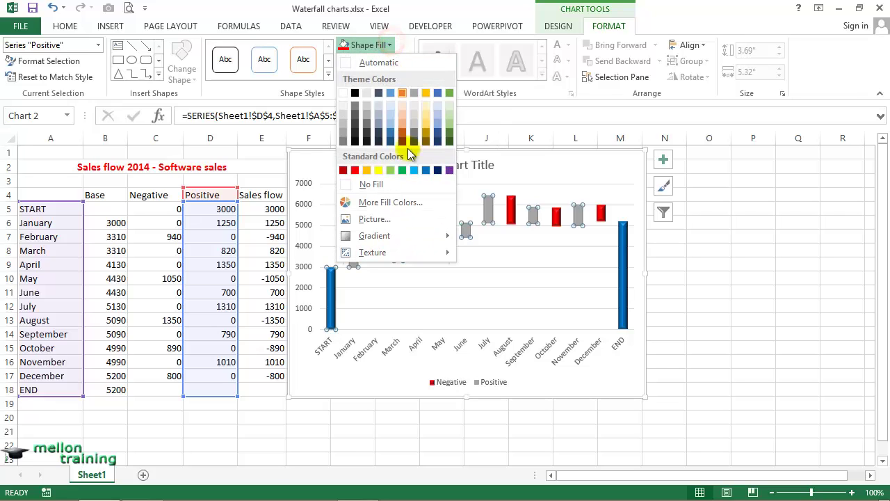
left_click(406, 171)
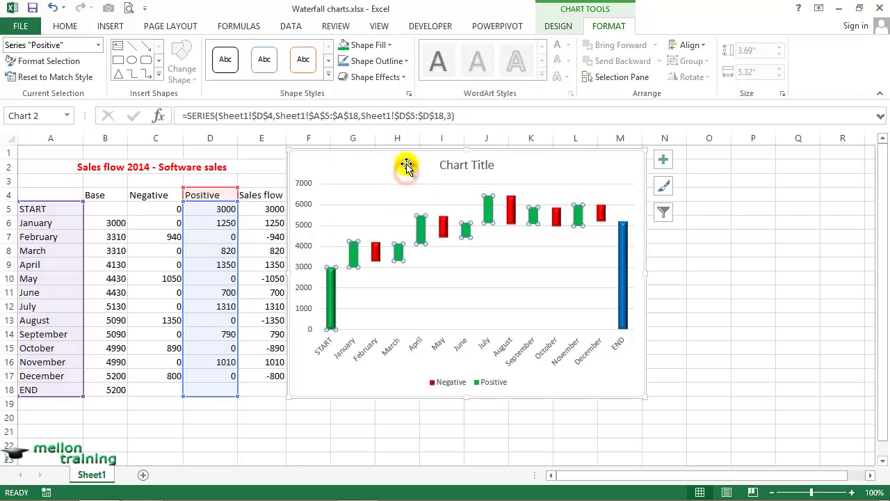
left_click(400, 77)
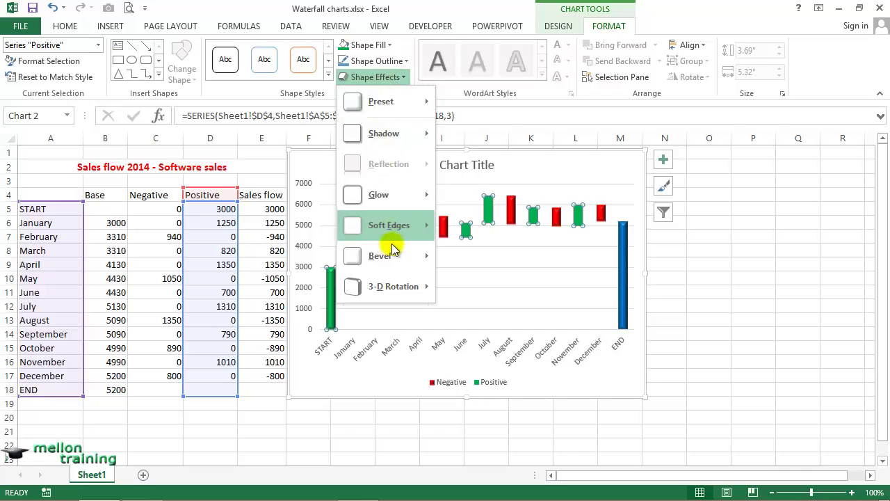
left_click(445, 327)
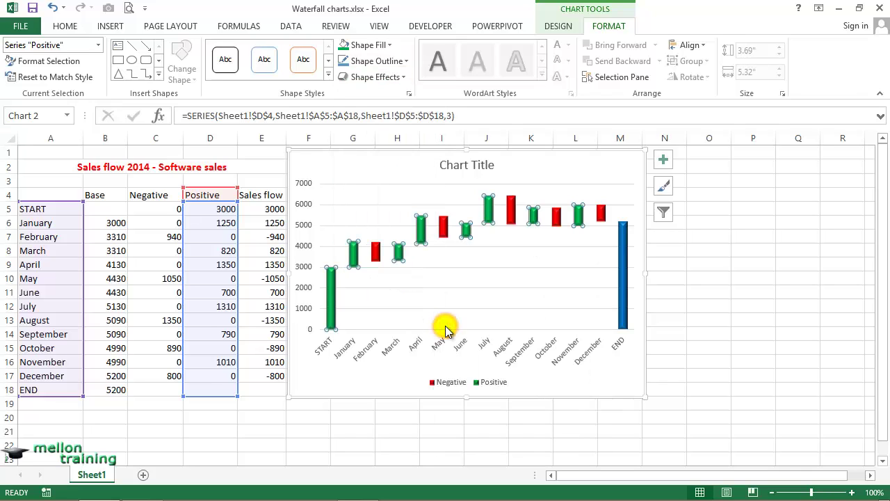
Step: Recolour the START bar back to blue
left_click(373, 291)
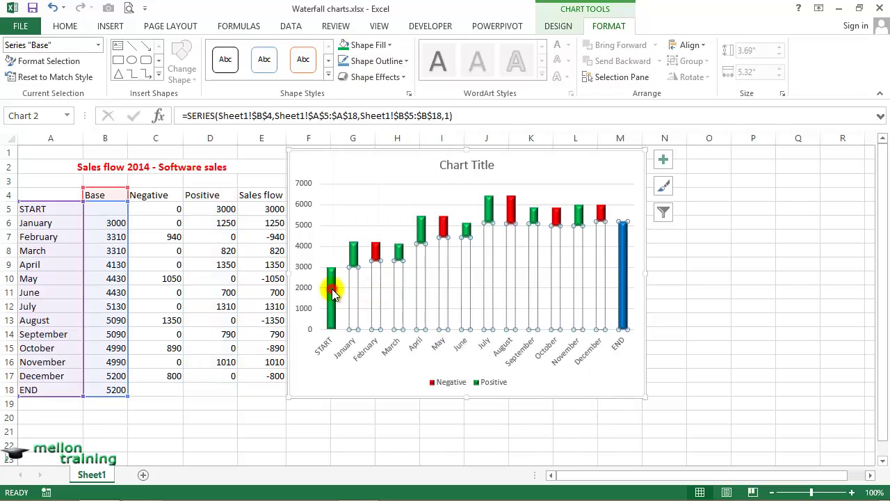
left_click(332, 288)
left_click(332, 289)
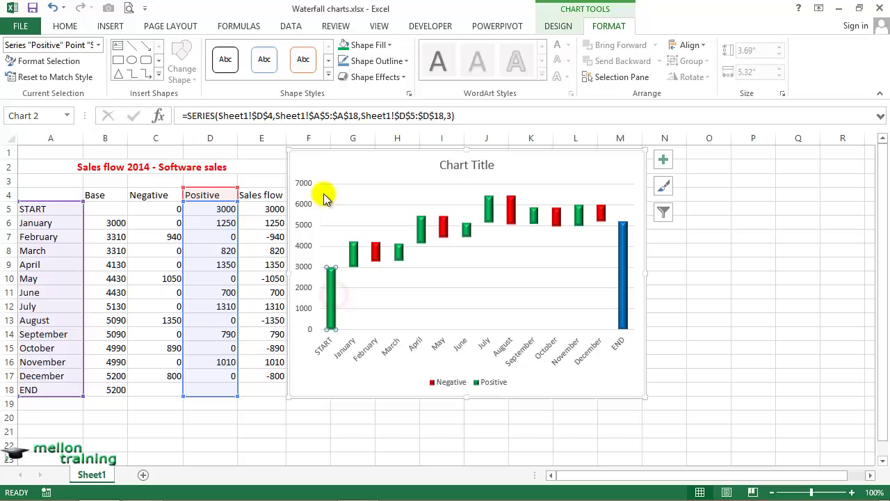
left_click(392, 46)
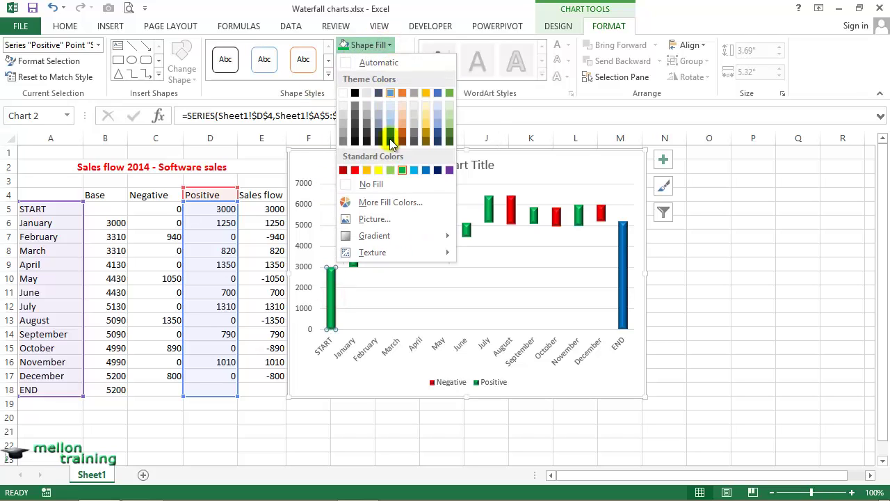
left_click(425, 171)
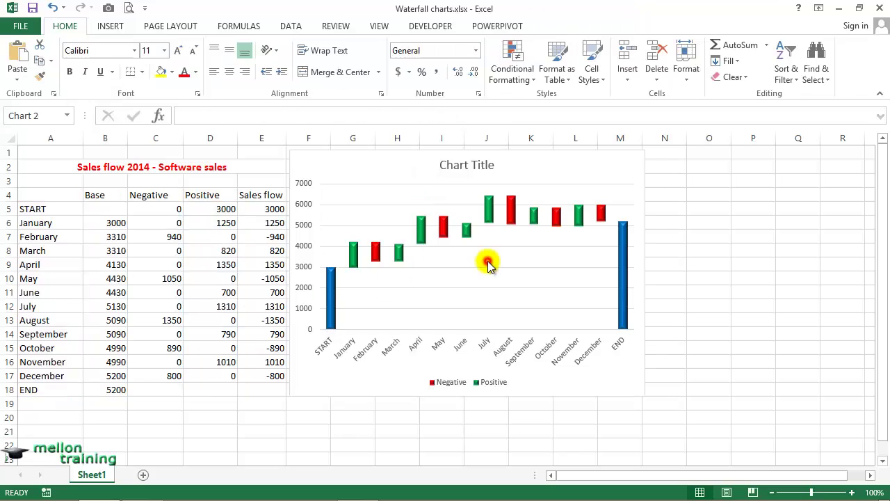
left_click(488, 261)
Step: Set the bars to 100% series overlap and 0% gap width so they sit flush
left_click(491, 288)
double_click(491, 287)
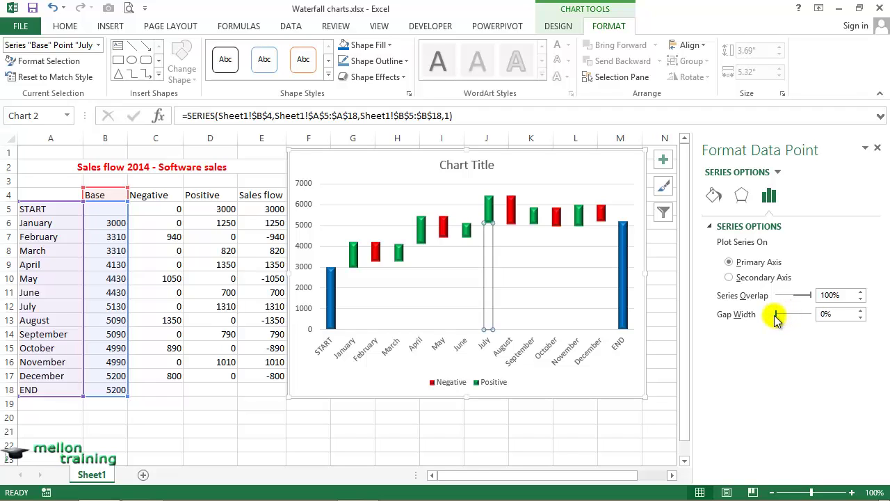
left_click_drag(777, 317, 775, 317)
left_click(493, 417)
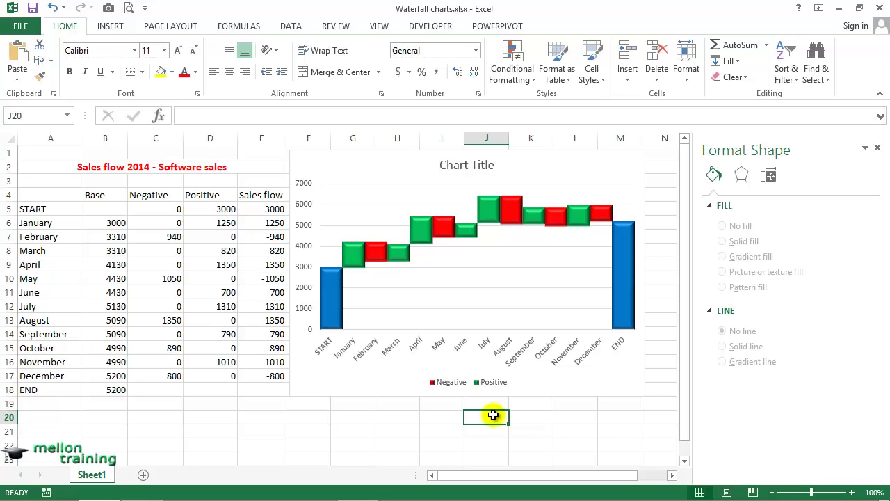
left_click(424, 237)
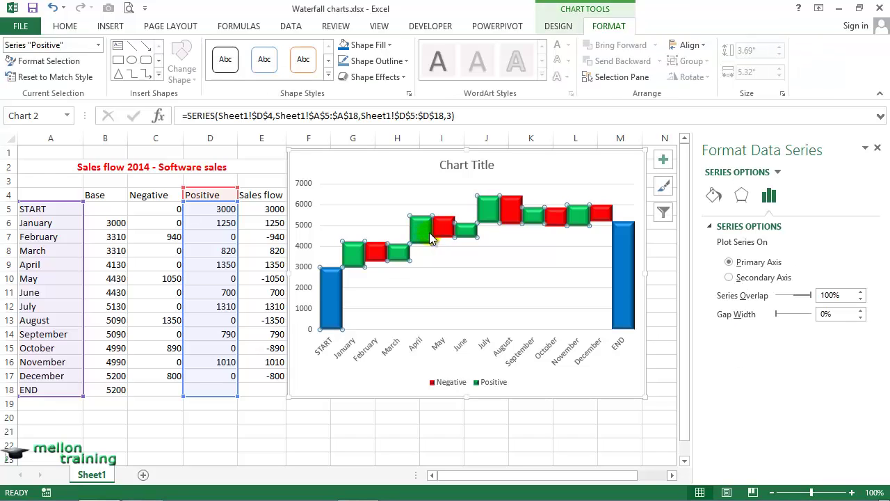
Step: Add Center data labels to the Positive series, then to the Negative series
left_click(558, 26)
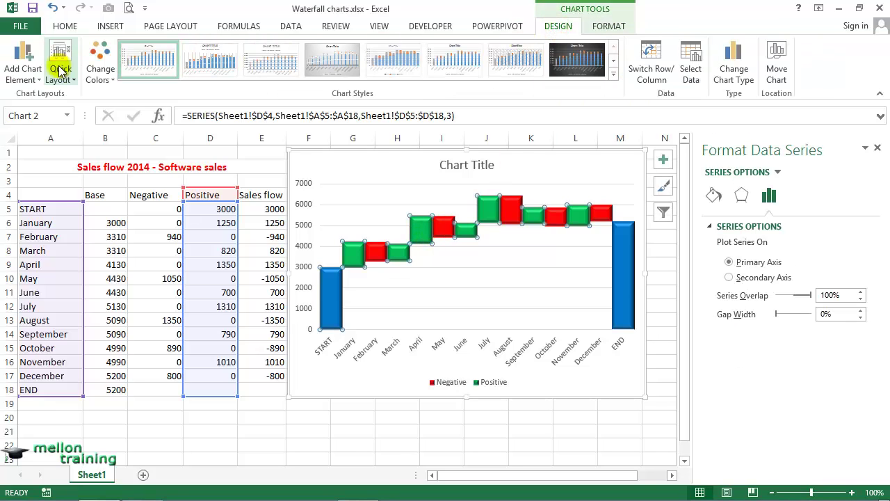
left_click(40, 81)
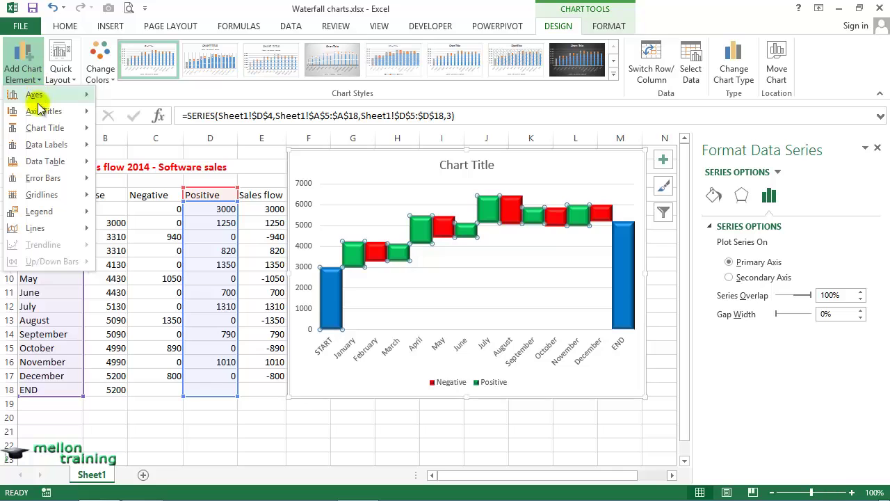
mouse_move(45, 150)
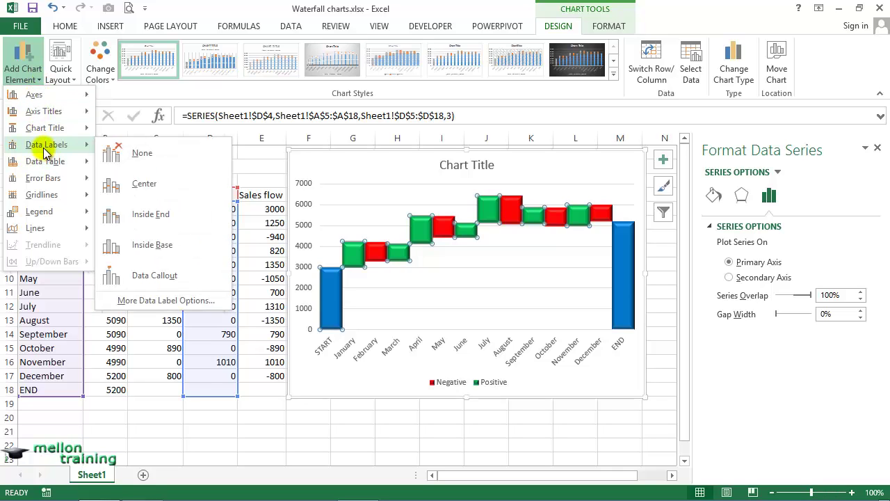
left_click(141, 182)
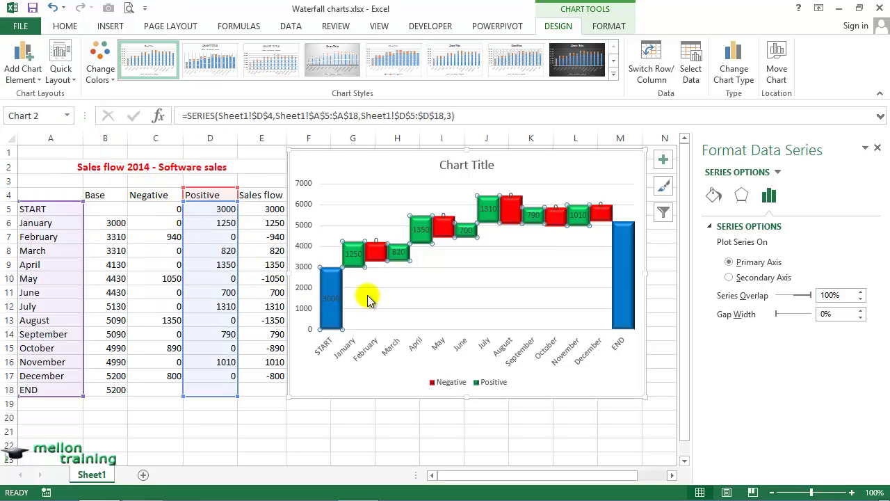
left_click(375, 261)
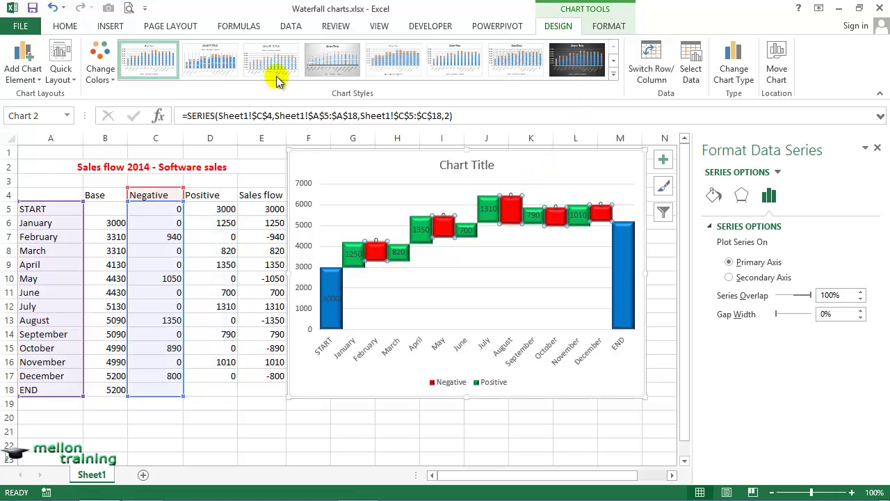
left_click(36, 82)
mouse_move(66, 143)
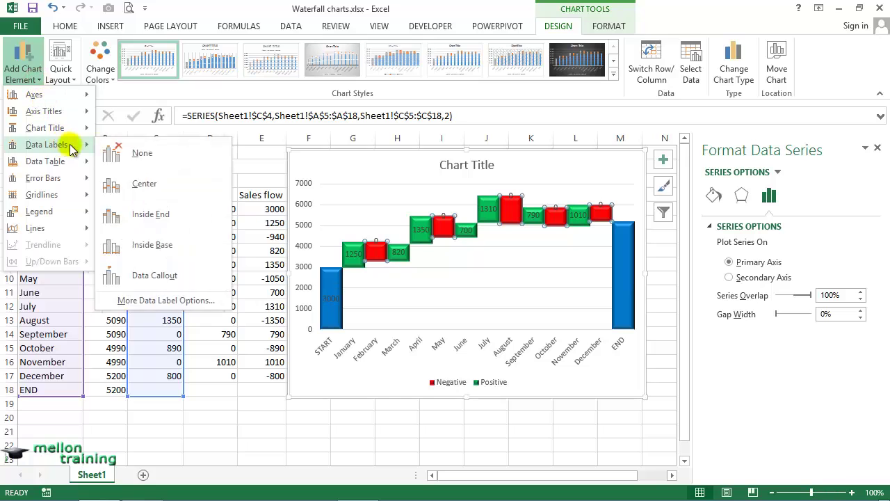
left_click(143, 183)
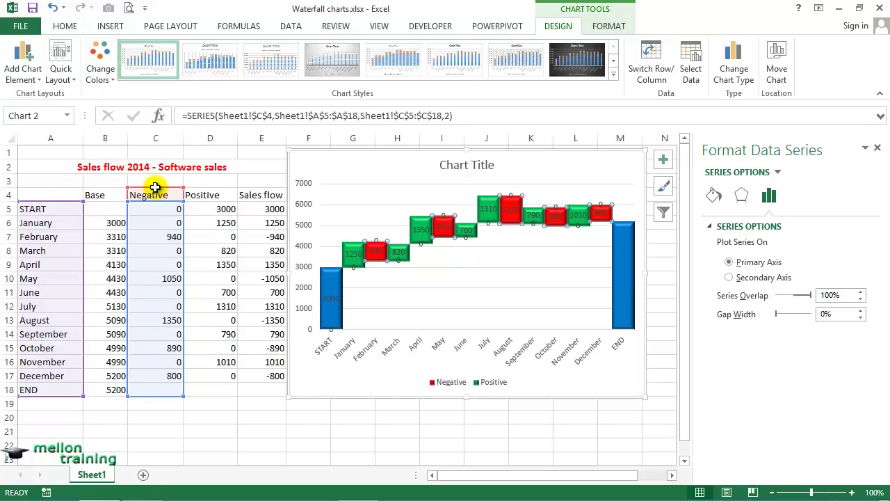
Step: Delete the stray 0 data labels at January, February and March
left_click(44, 418)
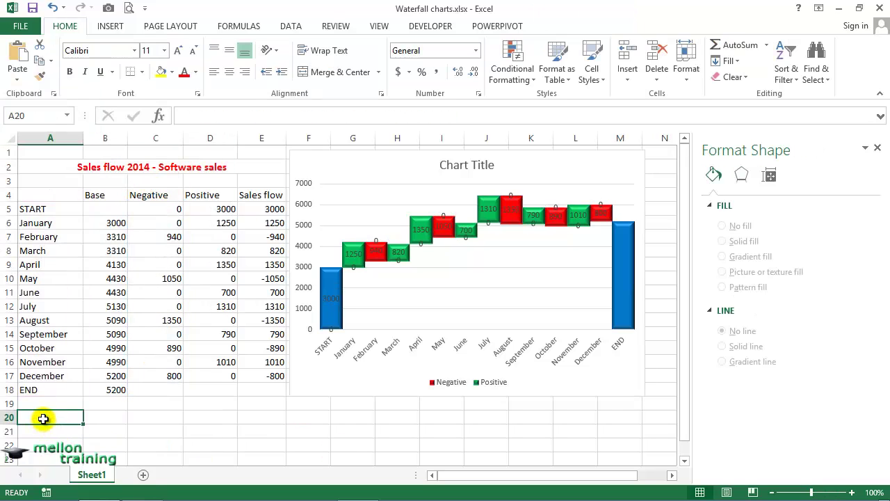
left_click(337, 332)
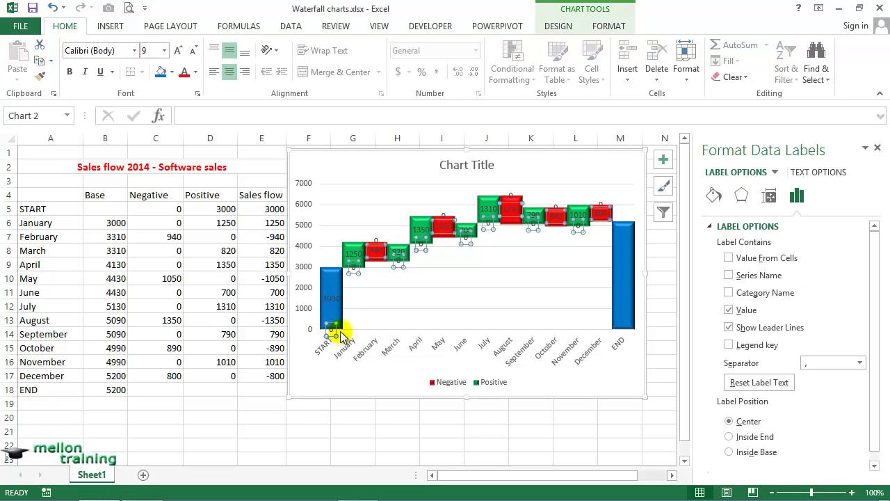
left_click(339, 331)
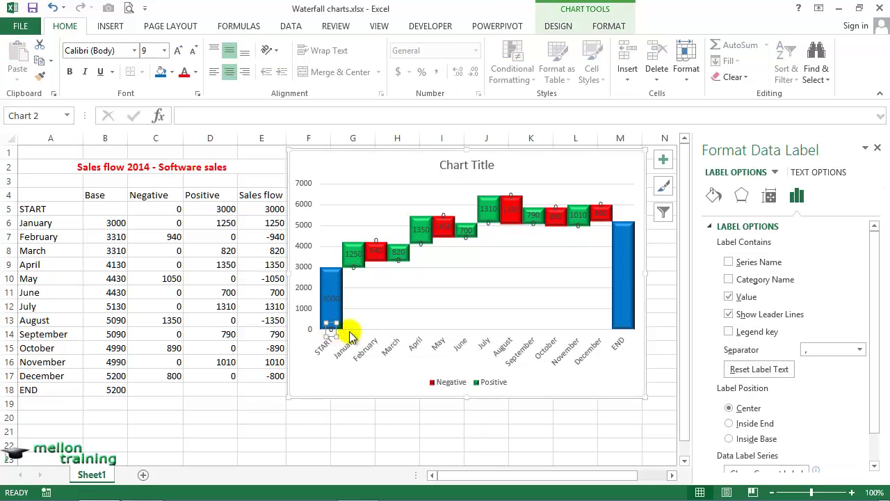
key("Delete")
left_click(377, 241)
left_click(377, 241)
key("Delete")
left_click(398, 261)
left_click(397, 261)
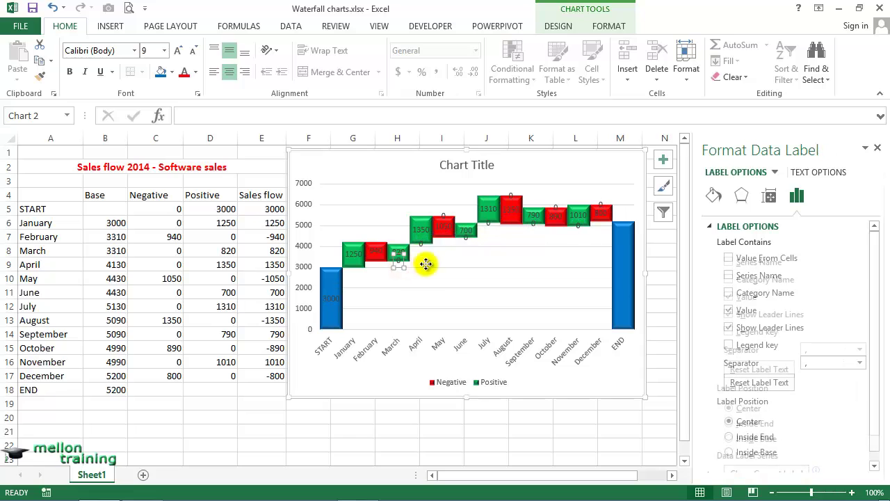
key("Delete")
Step: Add a centred 5200 value label to the END bar
left_click(621, 278)
left_click(621, 278)
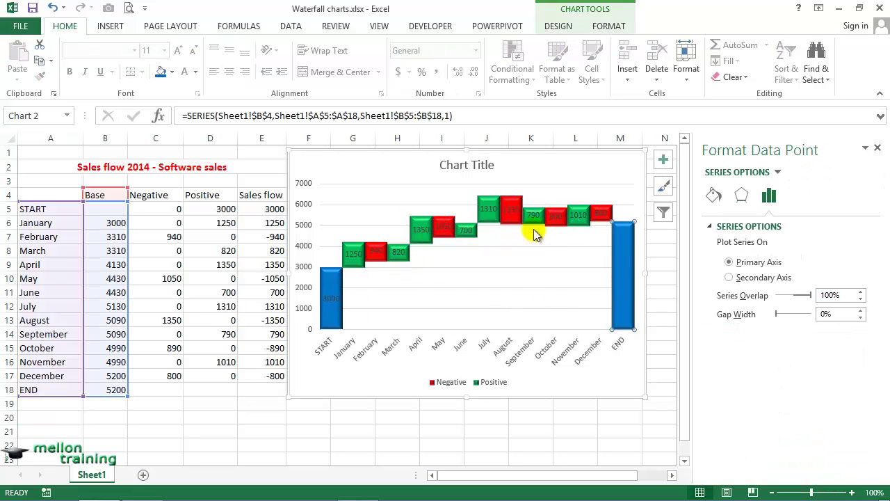
left_click(558, 26)
left_click(23, 61)
mouse_move(59, 148)
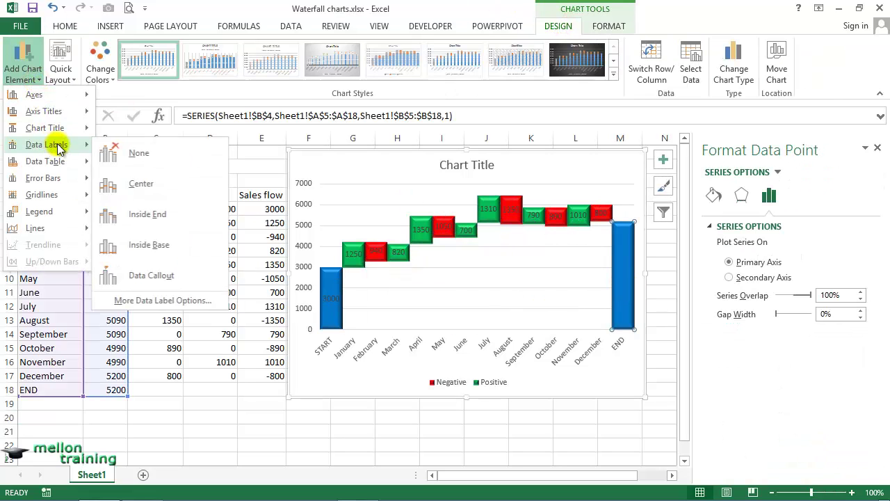
left_click(139, 183)
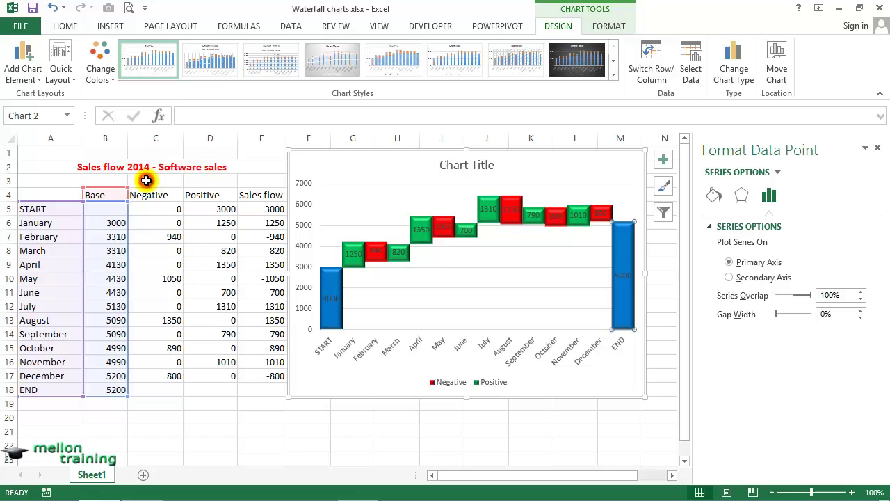
left_click(330, 298)
Step: Make the green, red and END 5200 value labels bold white text
left_click(68, 28)
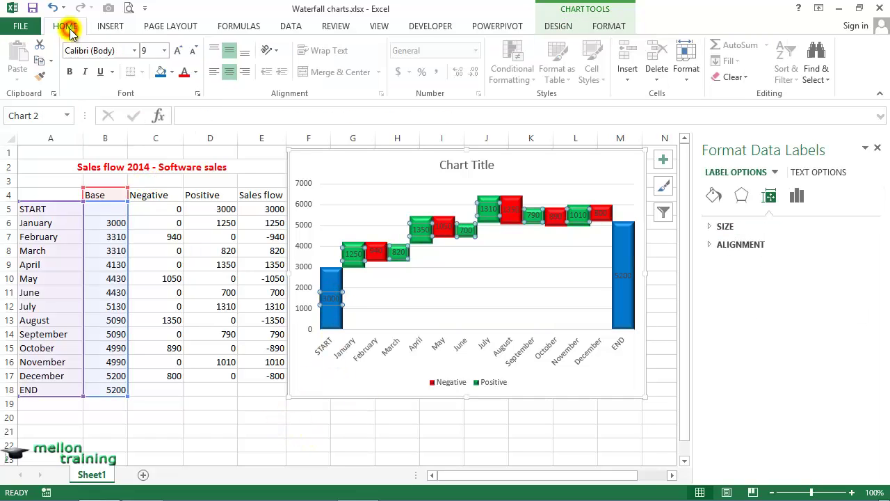
left_click(196, 72)
left_click(185, 122)
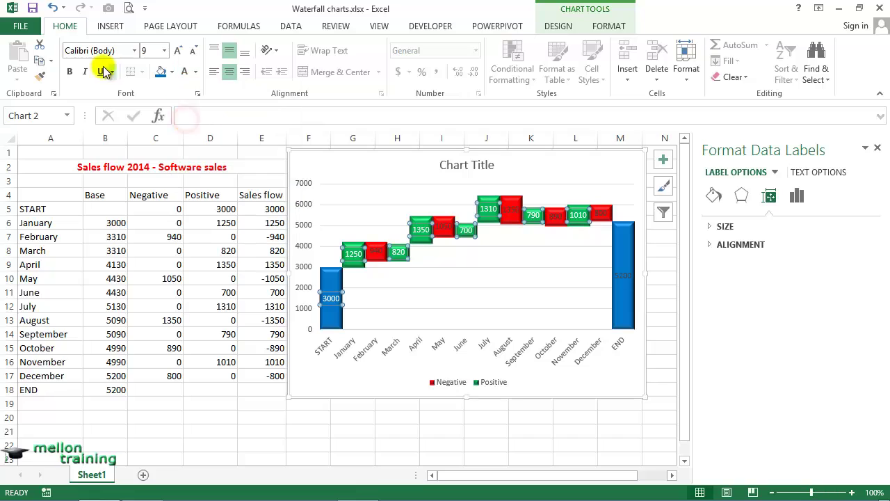
left_click(376, 252)
left_click(182, 72)
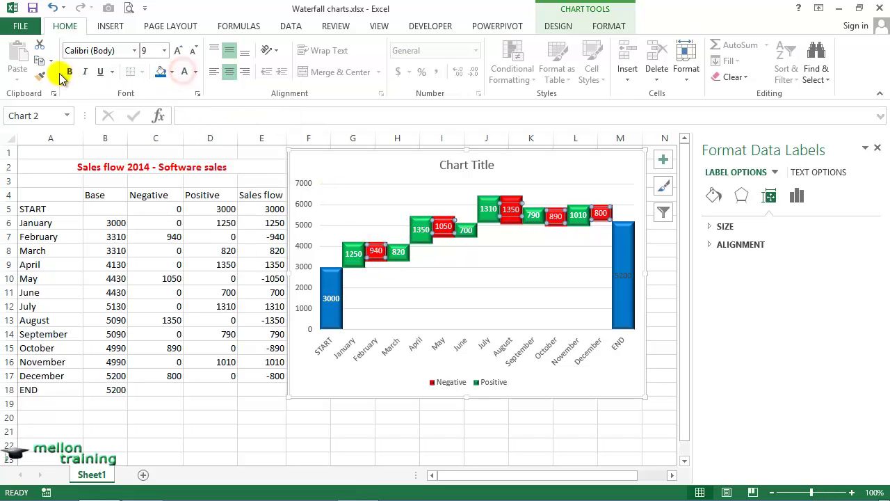
left_click(70, 71)
left_click(622, 276)
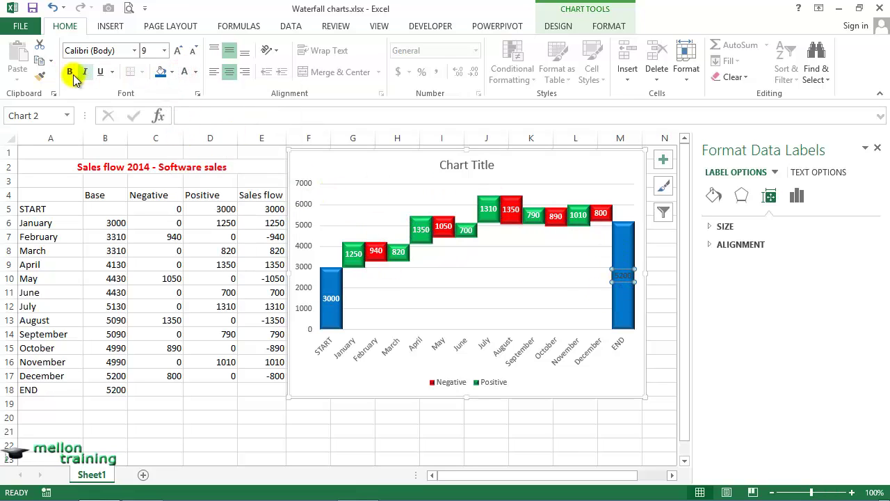
left_click(183, 72)
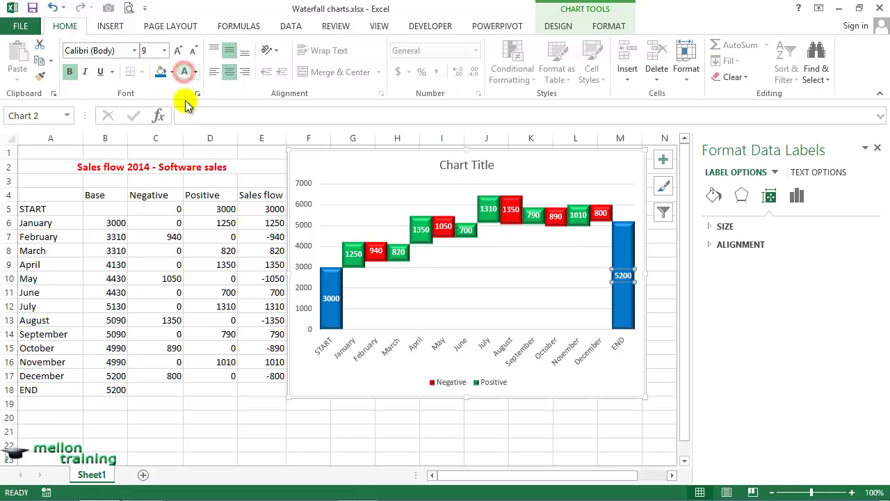
left_click(38, 419)
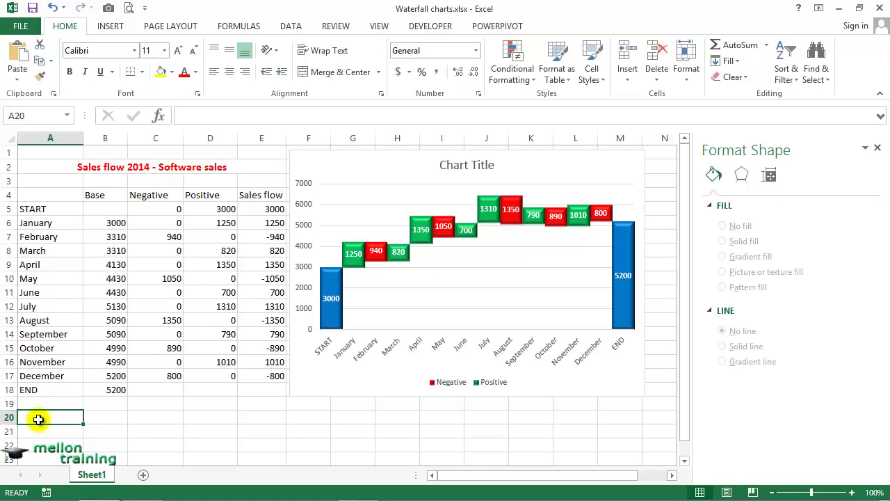